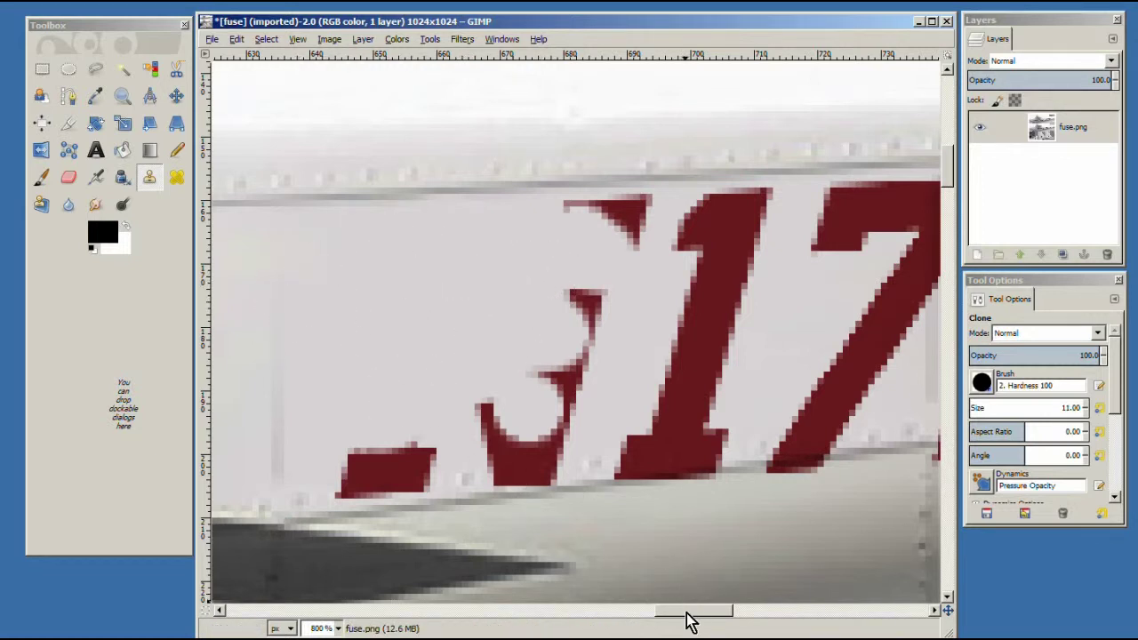
Step: Sample the blank grey paint beside the 3 and clone it over the red 3
left_click_drag(688, 612, 729, 619)
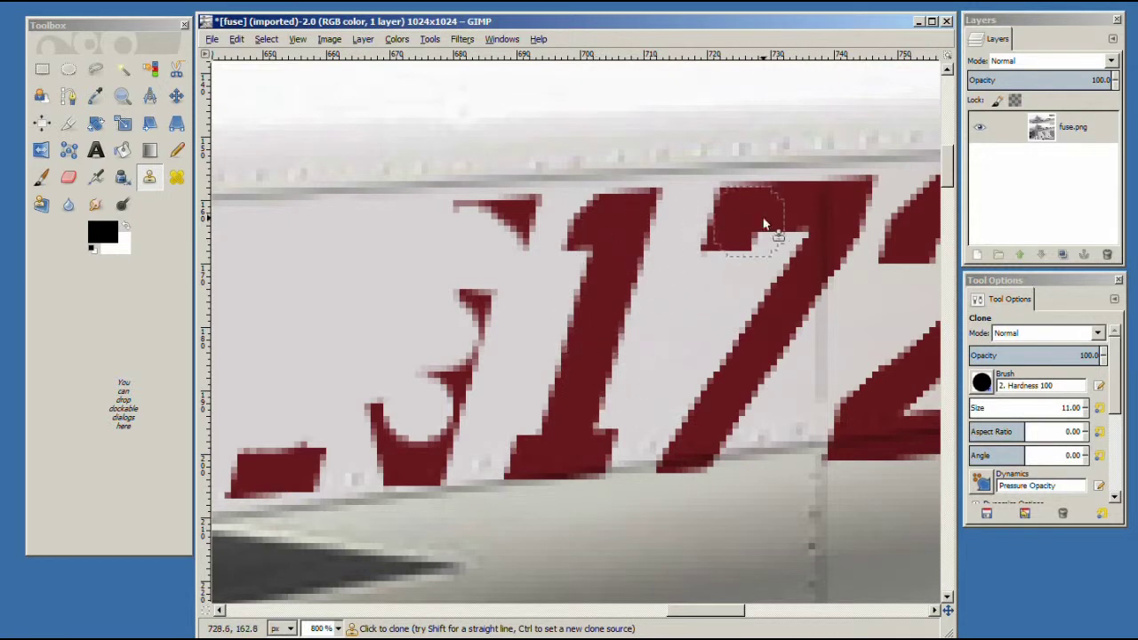
key("ctrl")
left_click(373, 287, "ctrl")
left_click_drag(689, 620, 704, 617)
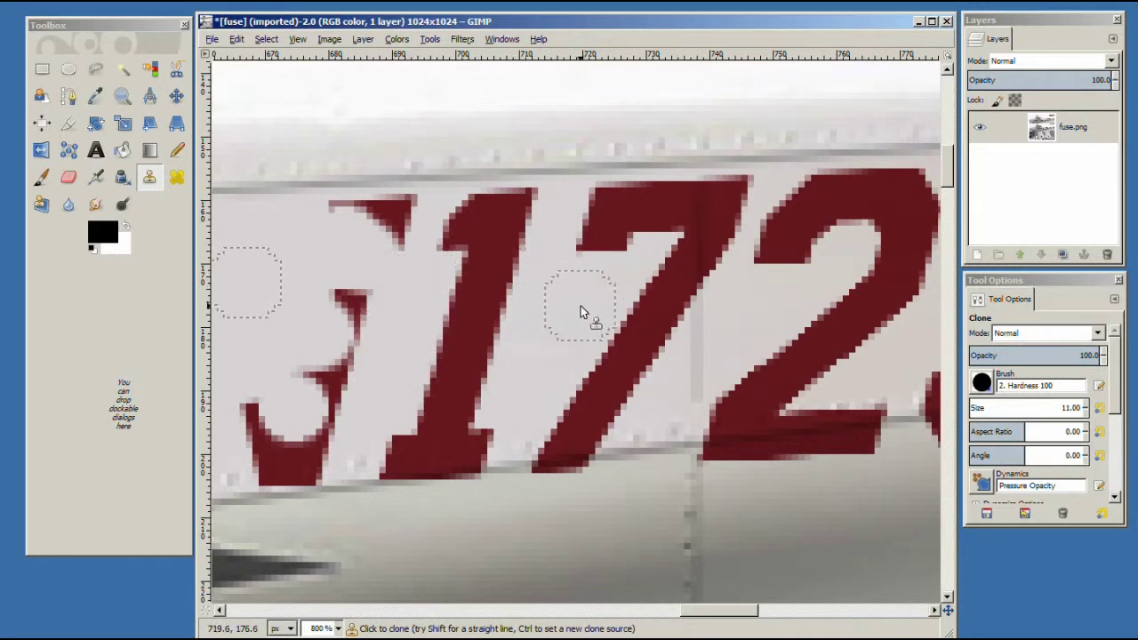
left_click_drag(732, 617, 818, 615)
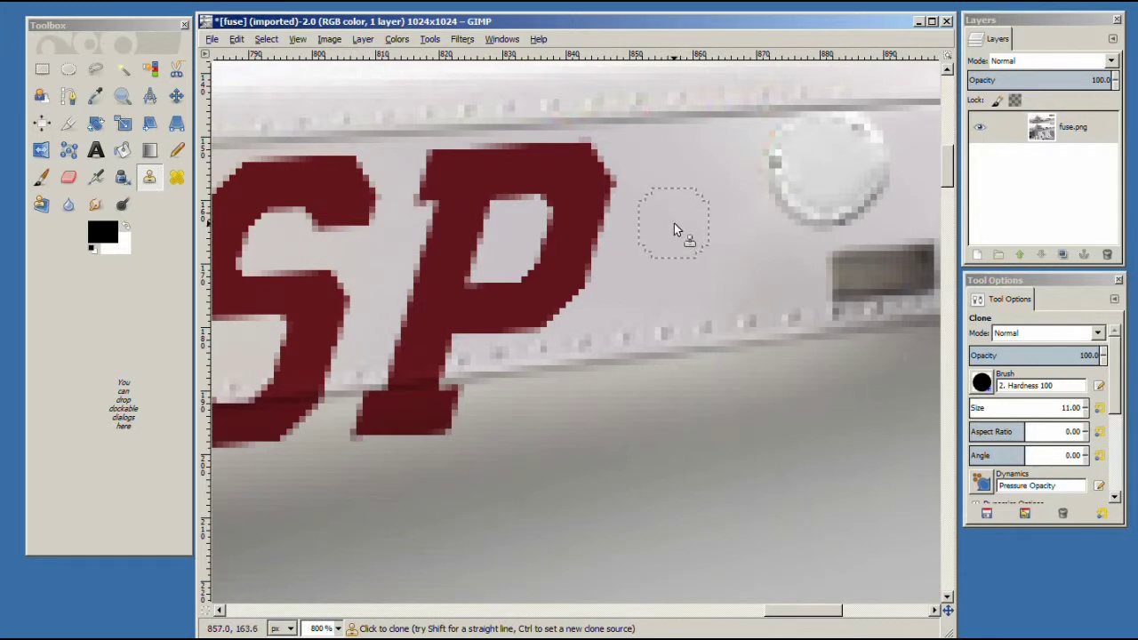
left_click_drag(807, 616, 839, 614)
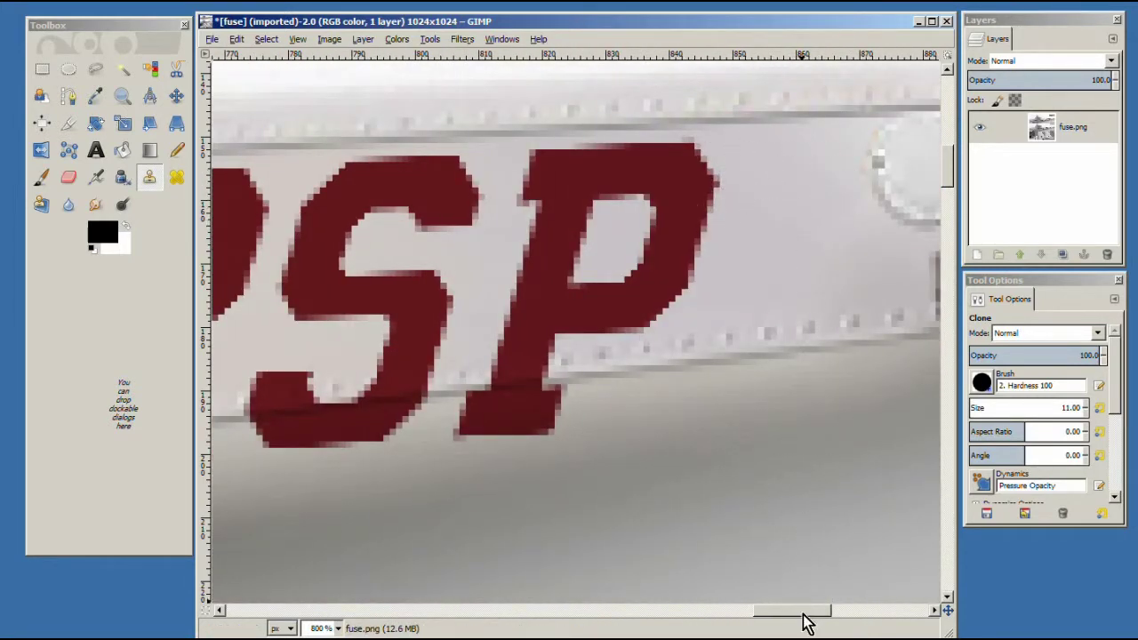
left_click_drag(806, 612, 729, 616)
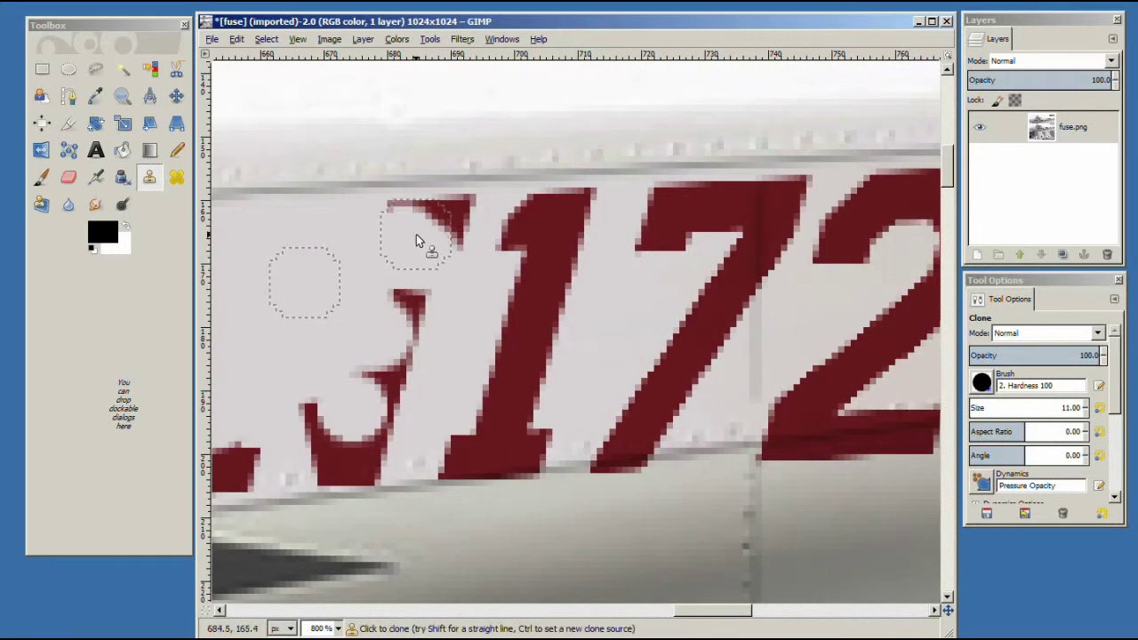
mouse_move(401, 227)
left_mouse_down()
mouse_move(438, 236)
mouse_move(462, 225)
mouse_move(421, 276)
mouse_move(390, 351)
mouse_move(320, 408)
left_mouse_up()
left_click(446, 229)
mouse_move(399, 362)
left_mouse_down()
mouse_move(338, 451)
mouse_move(314, 444)
mouse_move(377, 445)
left_mouse_up()
Step: Resample plain grey and clone it over the top and tip of the red 1
mouse_move(490, 229)
left_mouse_down()
mouse_move(558, 224)
mouse_move(484, 250)
left_mouse_up()
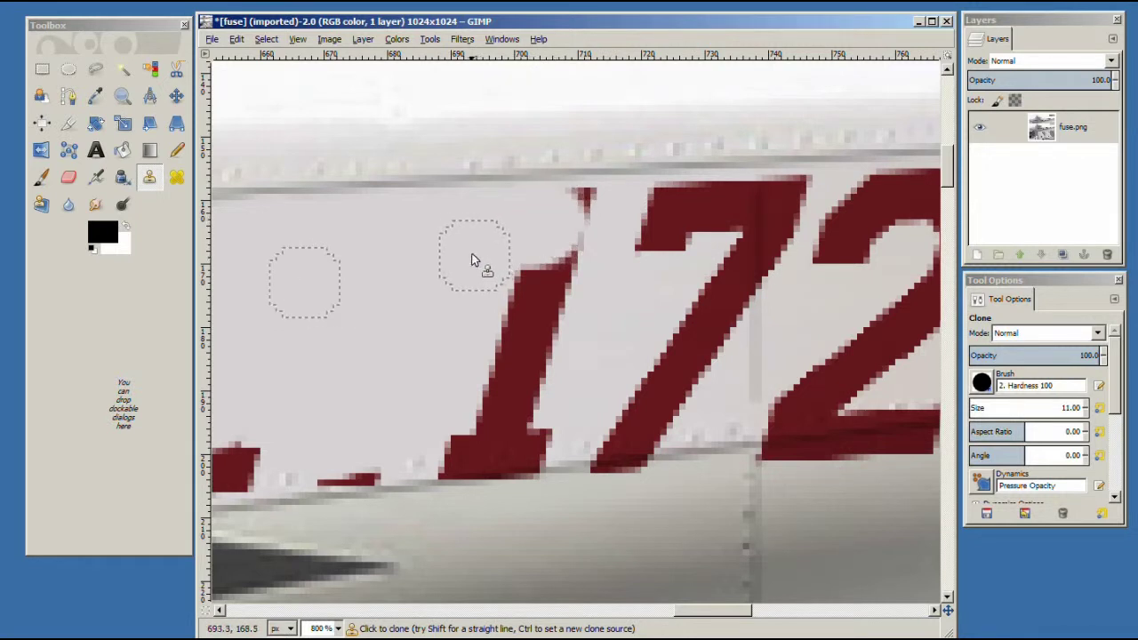
left_click(469, 246, "ctrl")
left_click(578, 227)
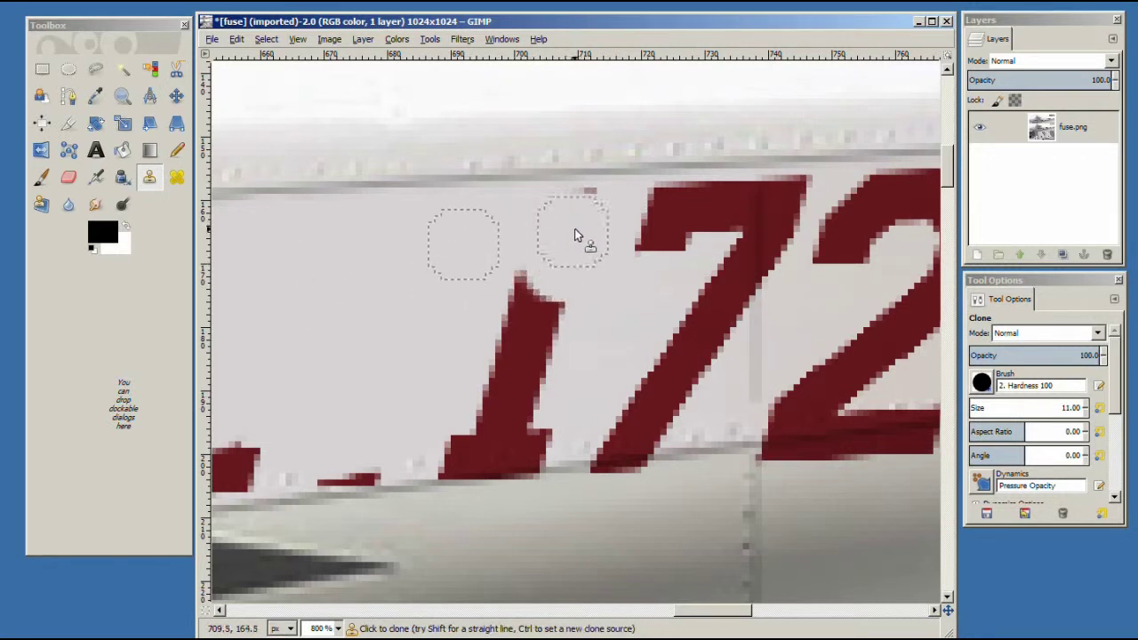
left_click(585, 222)
left_click(549, 272)
left_click(534, 280)
left_click(531, 300)
Step: Paint out the stem of the 1 and the red block beneath it with grey
left_click(506, 355)
left_click(480, 373)
left_click(471, 405)
left_click(462, 415)
left_click(505, 417)
left_click(449, 433)
left_click(547, 434)
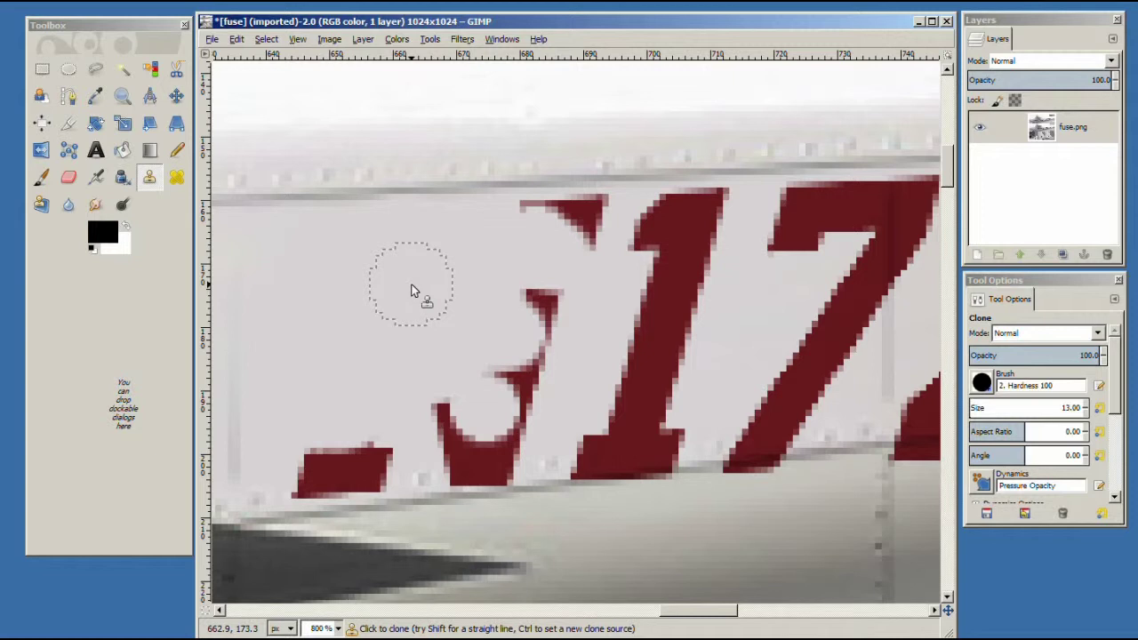
Step: Pick a new clone source and scroll across the lettering to the remaining red digits
key("ctrl")
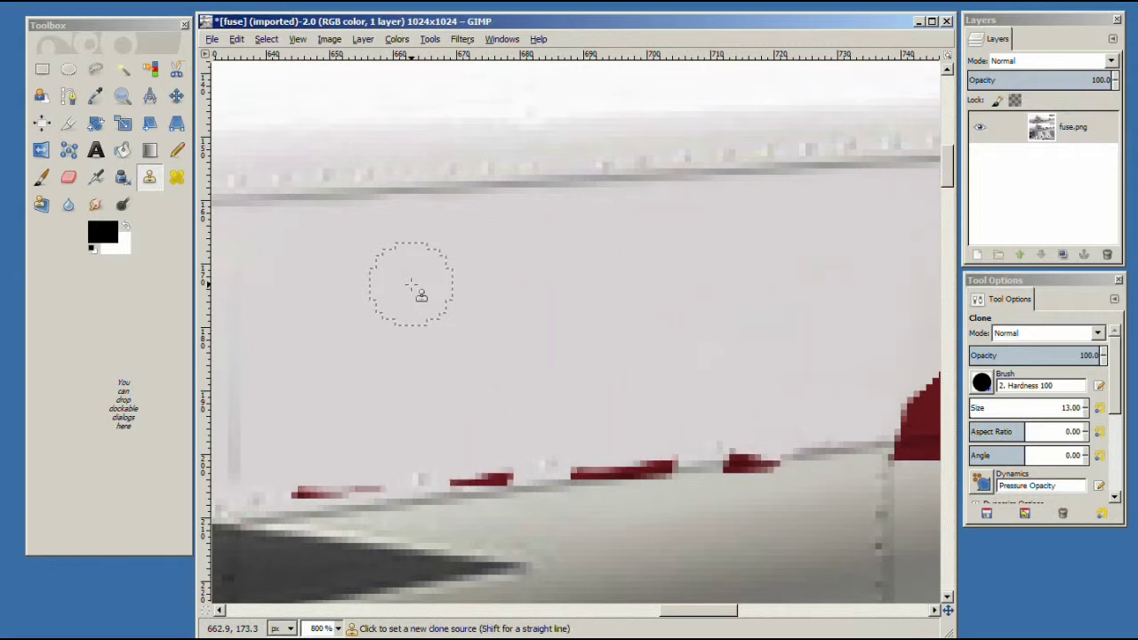
left_click_drag(711, 613, 756, 616)
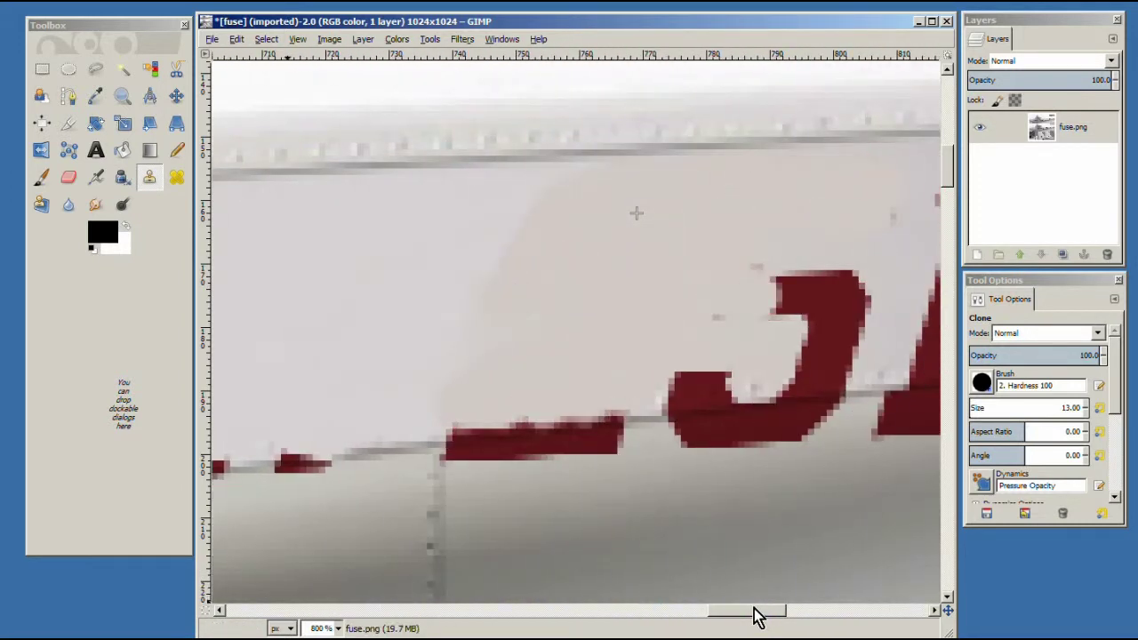
left_click_drag(754, 615, 779, 615)
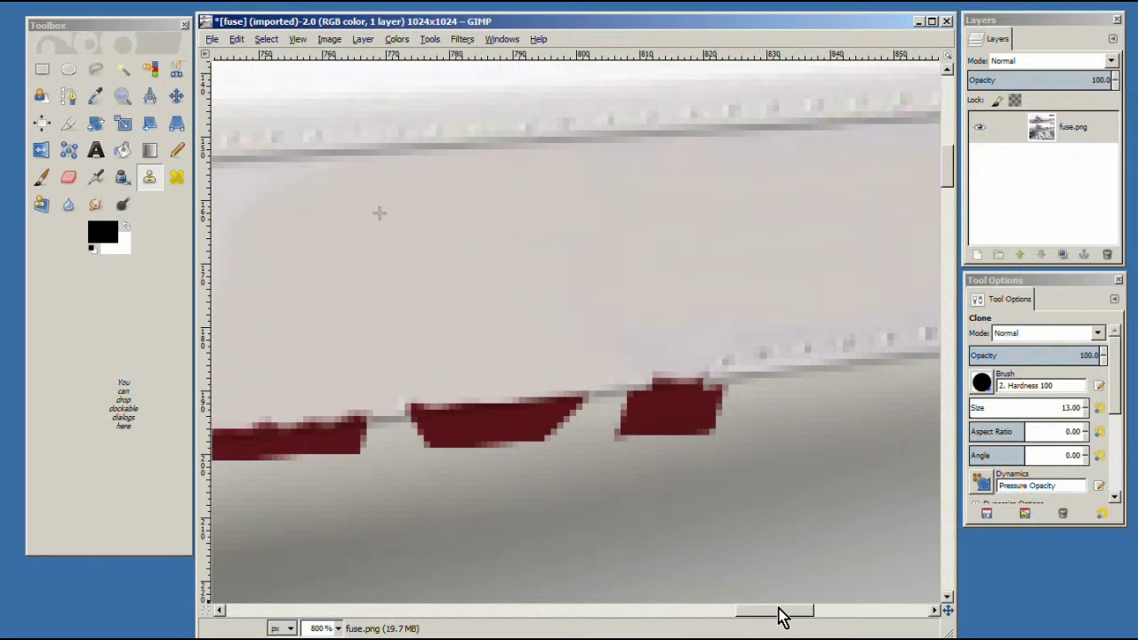
mouse_move(779, 616)
left_mouse_down()
mouse_move(706, 617)
mouse_move(789, 611)
mouse_move(766, 620)
left_mouse_up()
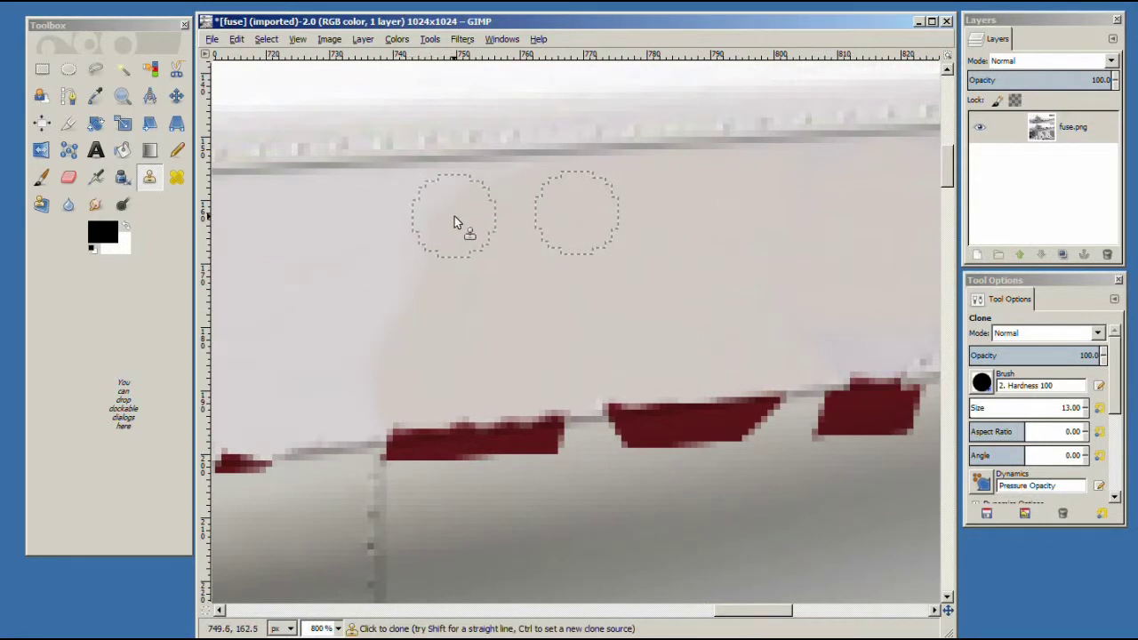
Step: Switch the clone brush to '2. Hardness 050' and dab grey to blend the paint above the seam
left_click(982, 383)
left_click(983, 434)
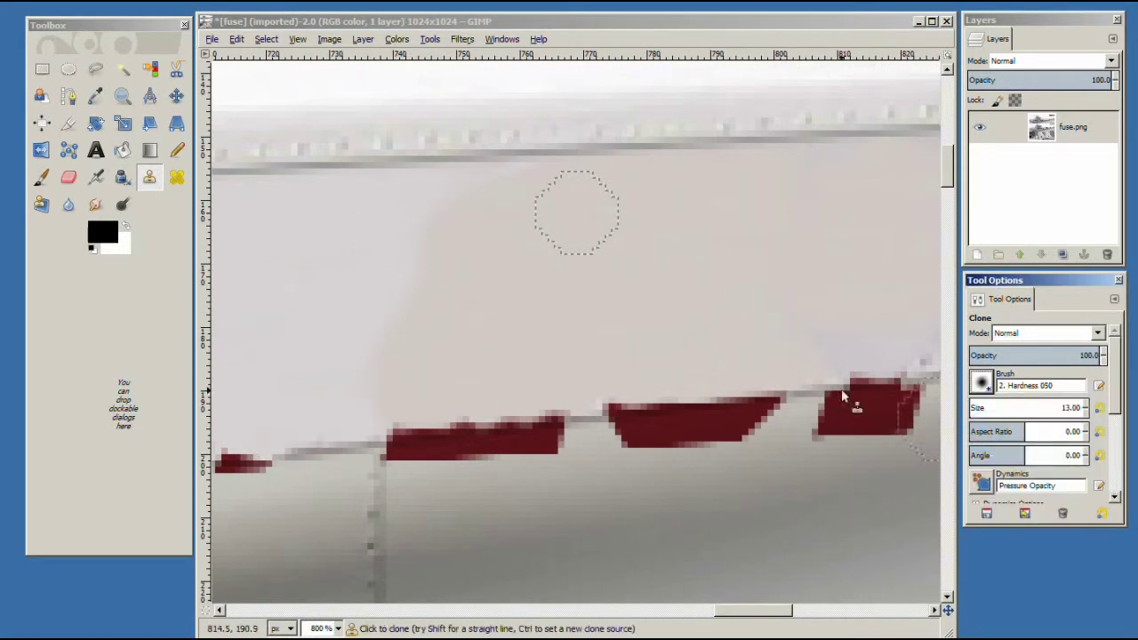
left_click(464, 208)
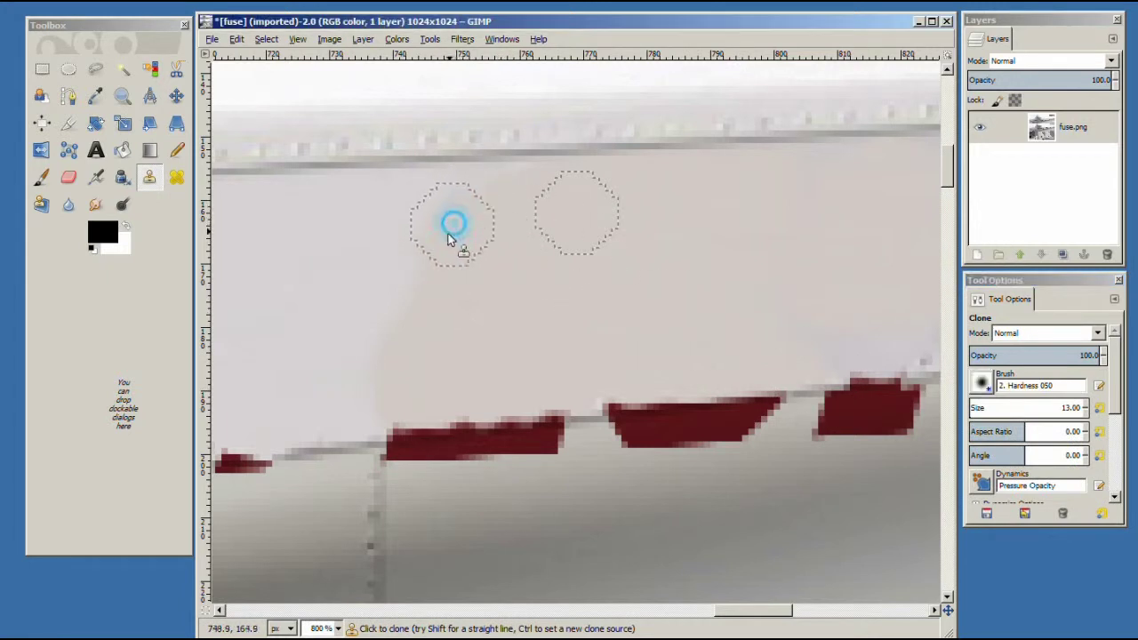
left_click(427, 256)
left_click(399, 330)
left_click(475, 223)
mouse_move(746, 613)
left_mouse_down()
mouse_move(673, 617)
mouse_move(754, 612)
mouse_move(725, 615)
left_mouse_up()
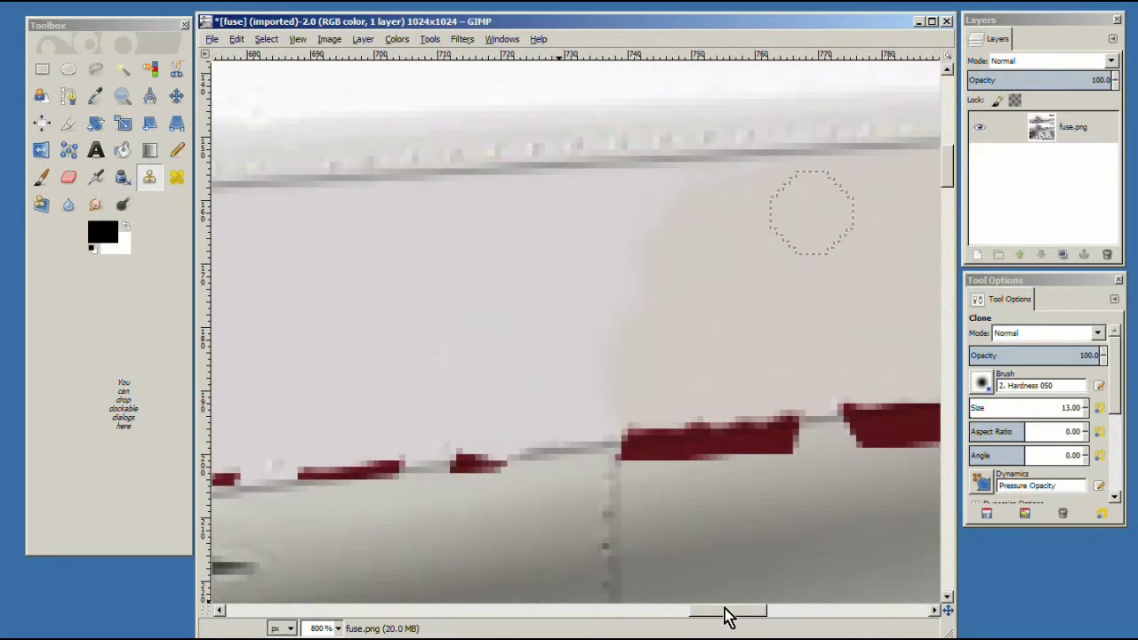
left_click_drag(718, 614, 789, 614)
left_click_drag(951, 174, 951, 184)
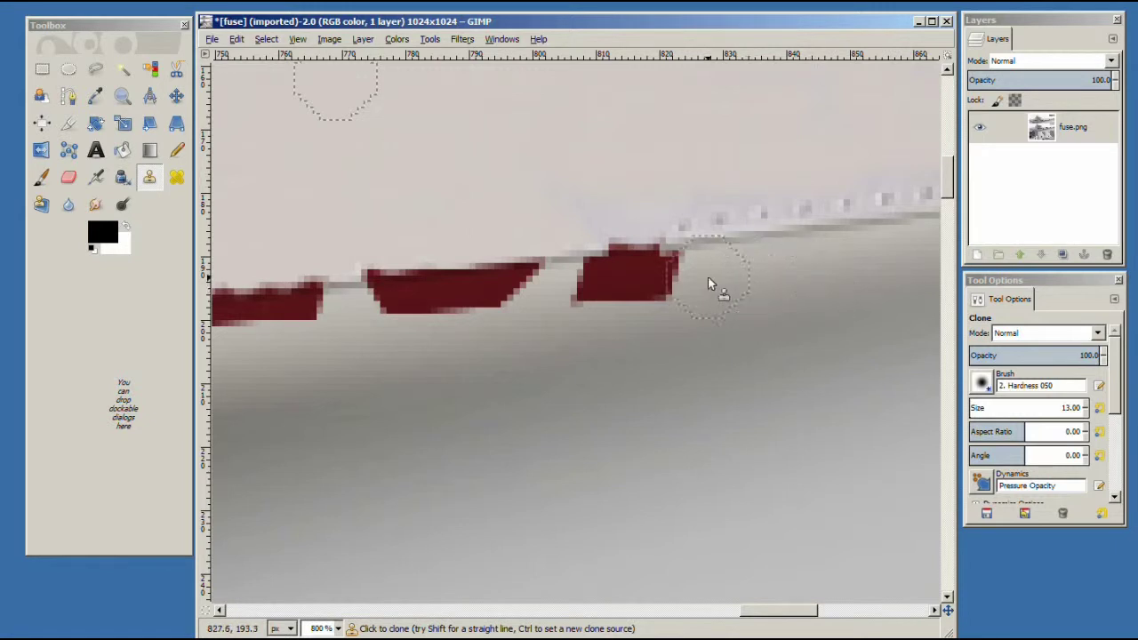
Step: Sample grey below the seam and clone it over the red block and bar along the seam
left_click(756, 285, "ctrl")
mouse_move(677, 316)
left_mouse_down()
mouse_move(672, 293)
mouse_move(656, 299)
mouse_move(672, 285)
mouse_move(655, 284)
mouse_move(587, 289)
mouse_move(564, 307)
mouse_move(496, 292)
mouse_move(464, 297)
mouse_move(483, 307)
mouse_move(378, 309)
mouse_move(417, 310)
left_mouse_up()
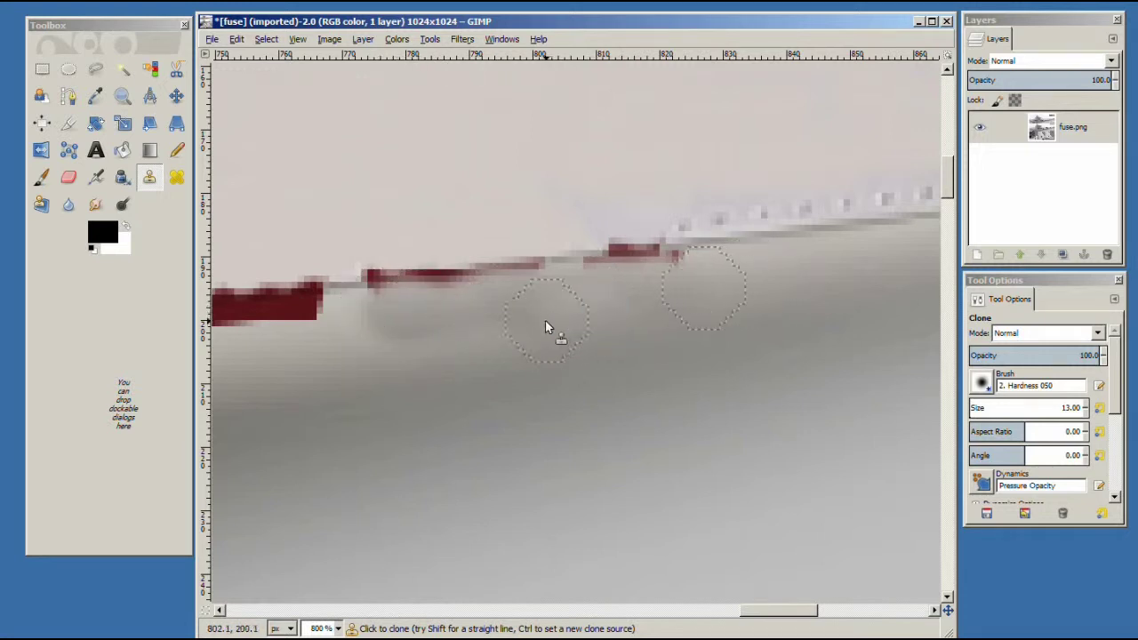
left_click(519, 319)
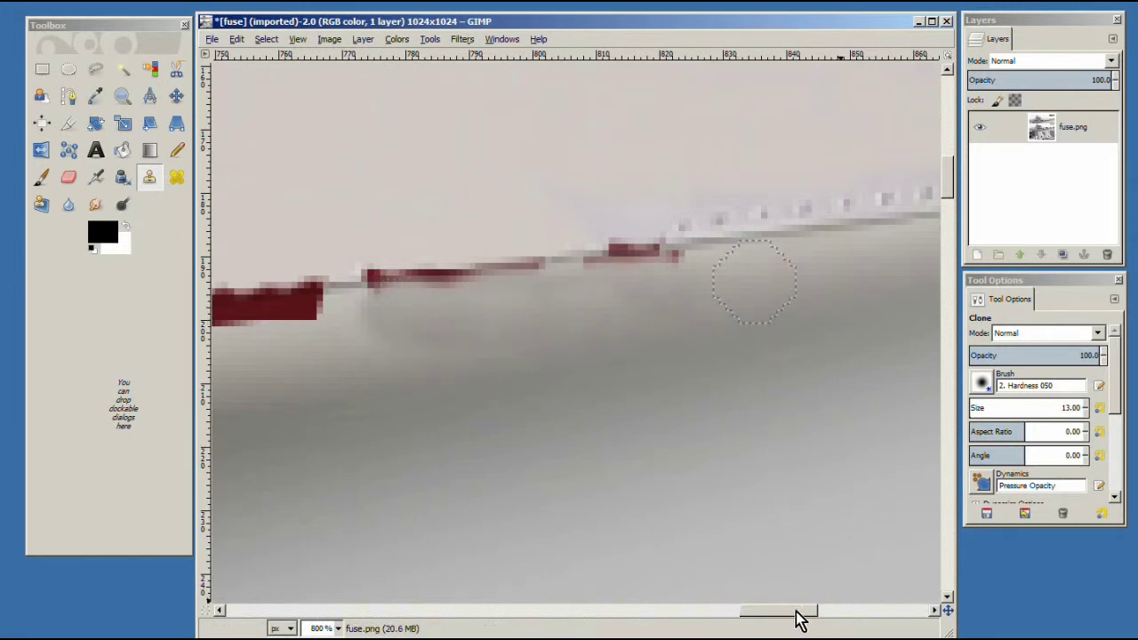
left_click_drag(795, 610, 771, 610)
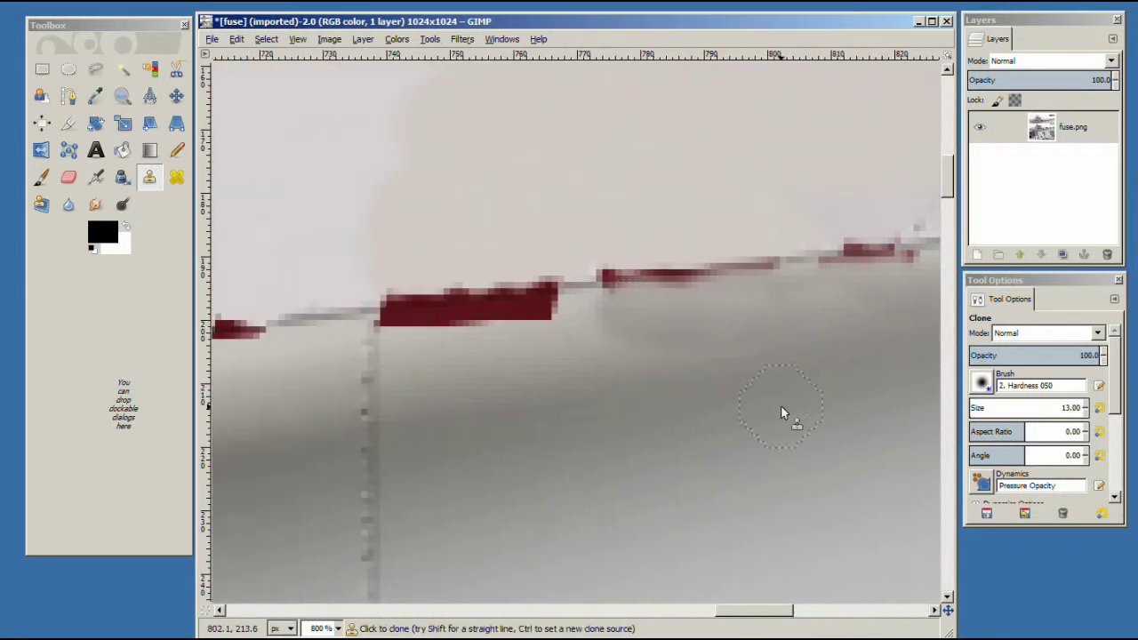
left_click(639, 329)
left_click(569, 342)
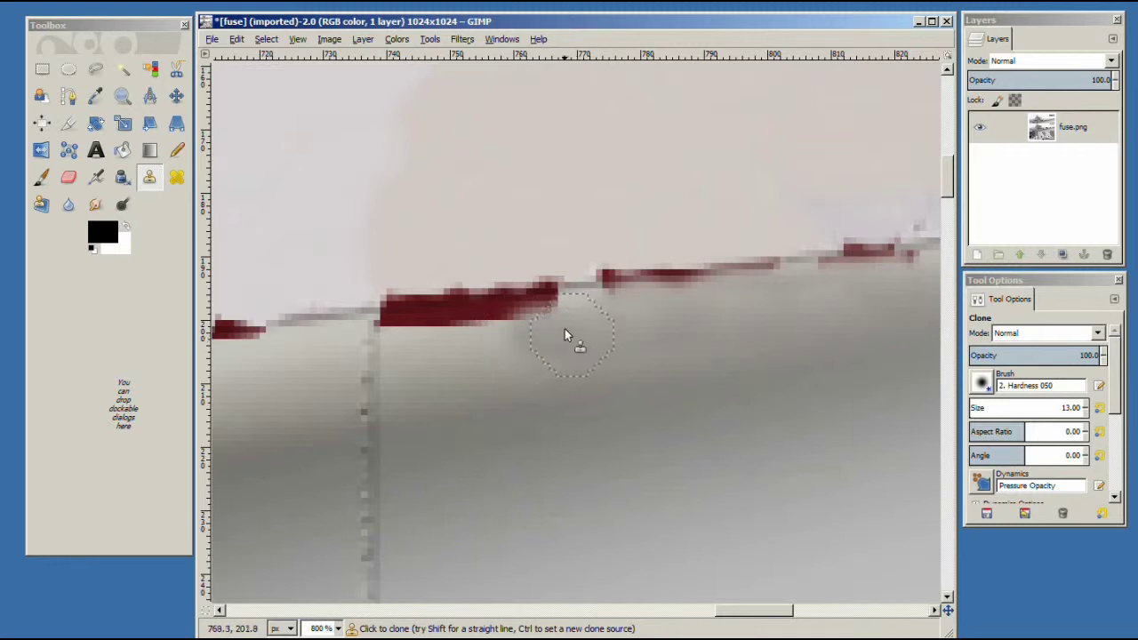
left_click_drag(559, 327, 399, 333)
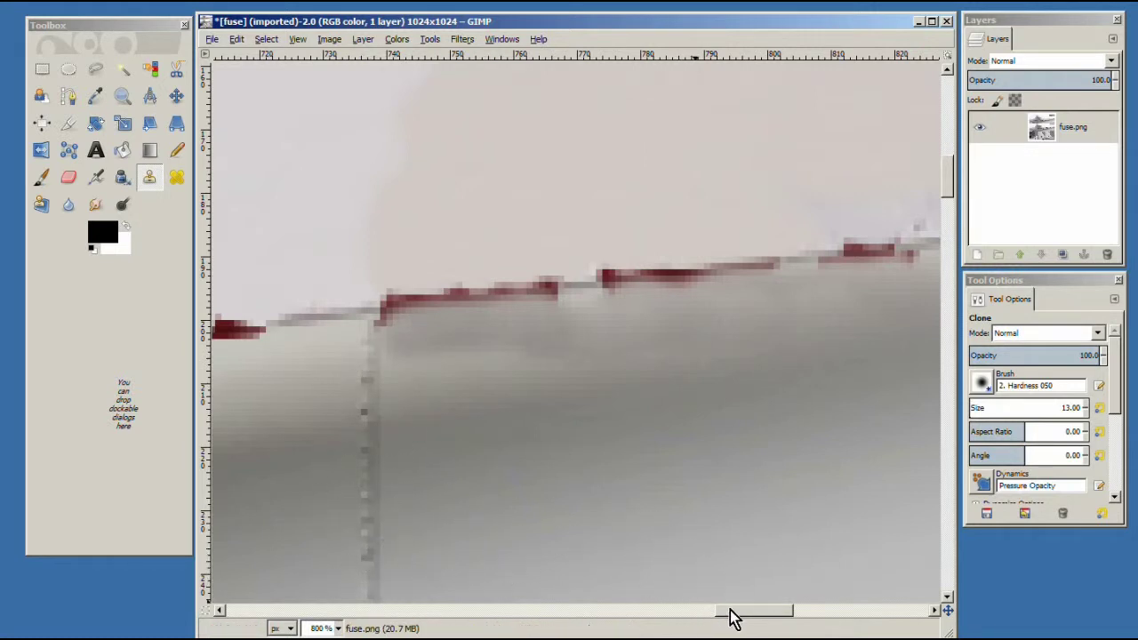
left_click_drag(731, 610, 770, 609)
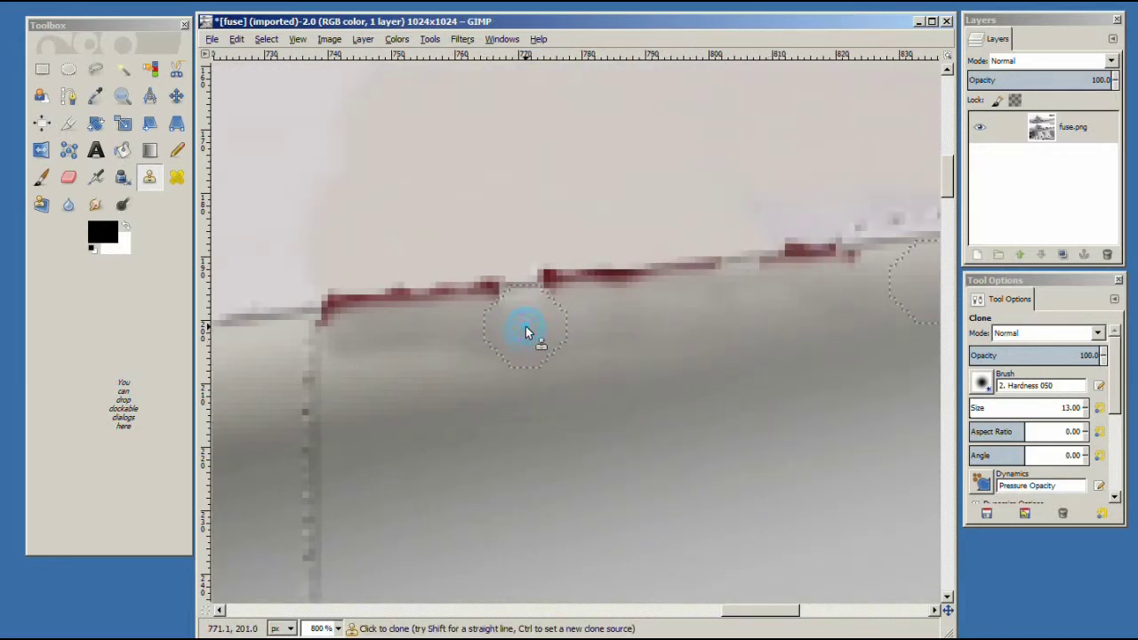
left_click_drag(756, 617, 813, 609)
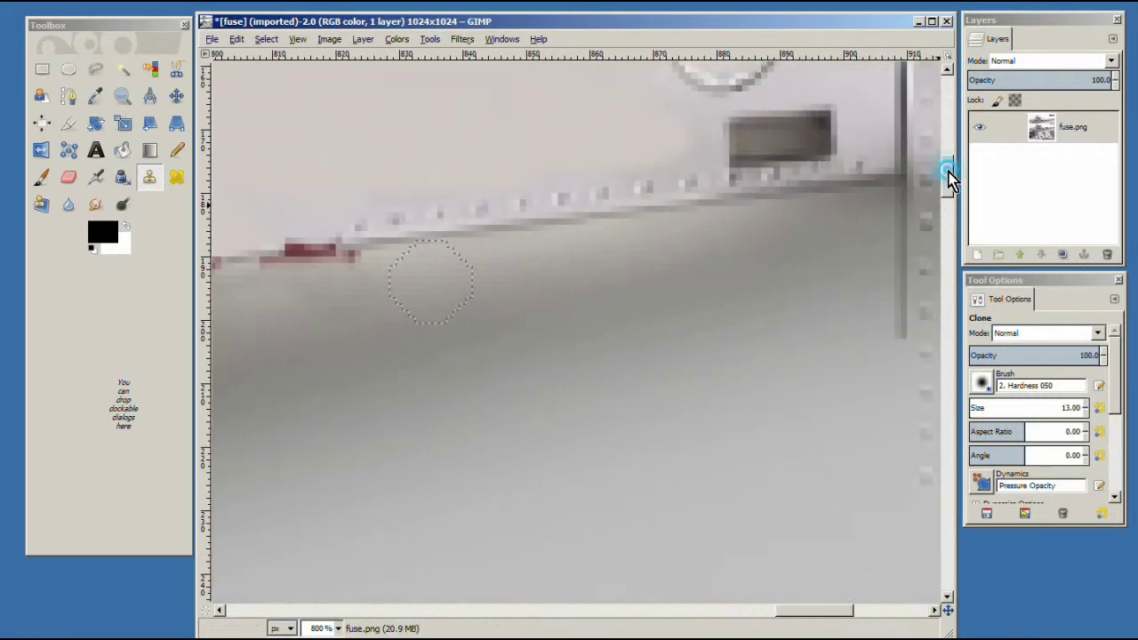
Step: Set a clone source beside the red streak and paint grey over its right part
scroll(949, 178, "up", 3)
mouse_move(815, 611)
left_mouse_down()
mouse_move(795, 613)
mouse_move(811, 611)
left_mouse_up()
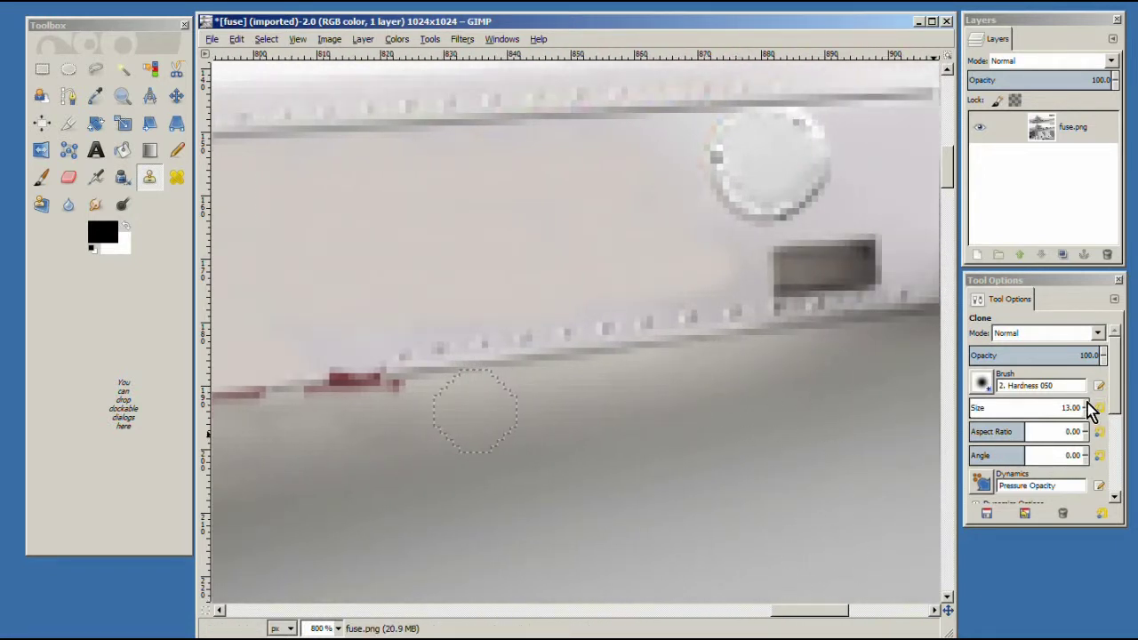
scroll(1091, 408, "up", 7)
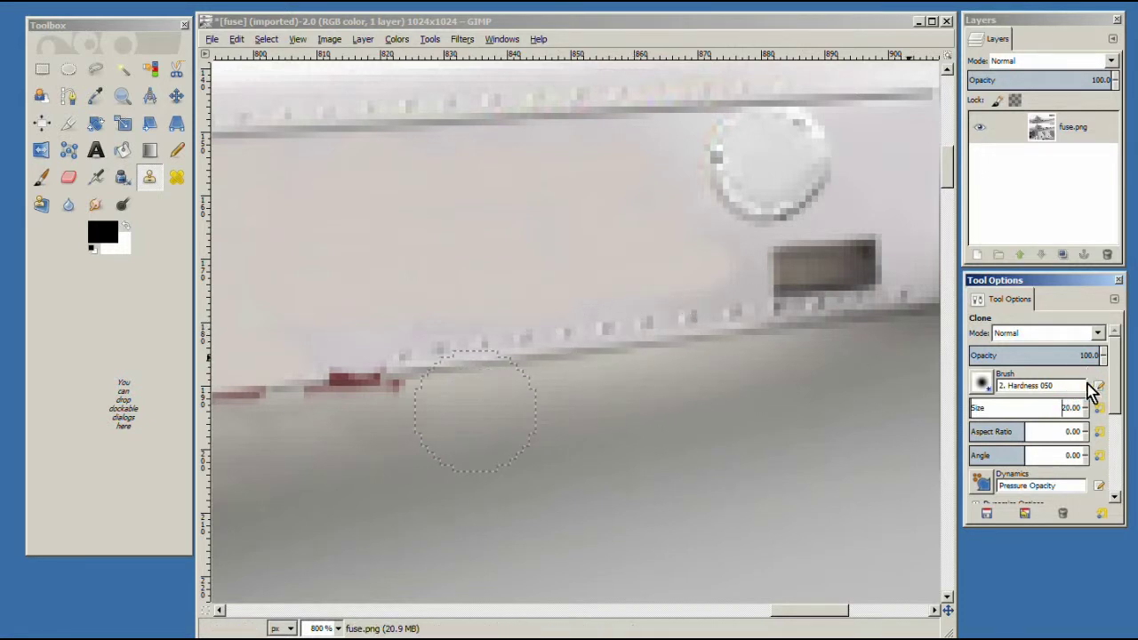
scroll(1087, 407, "up", 5)
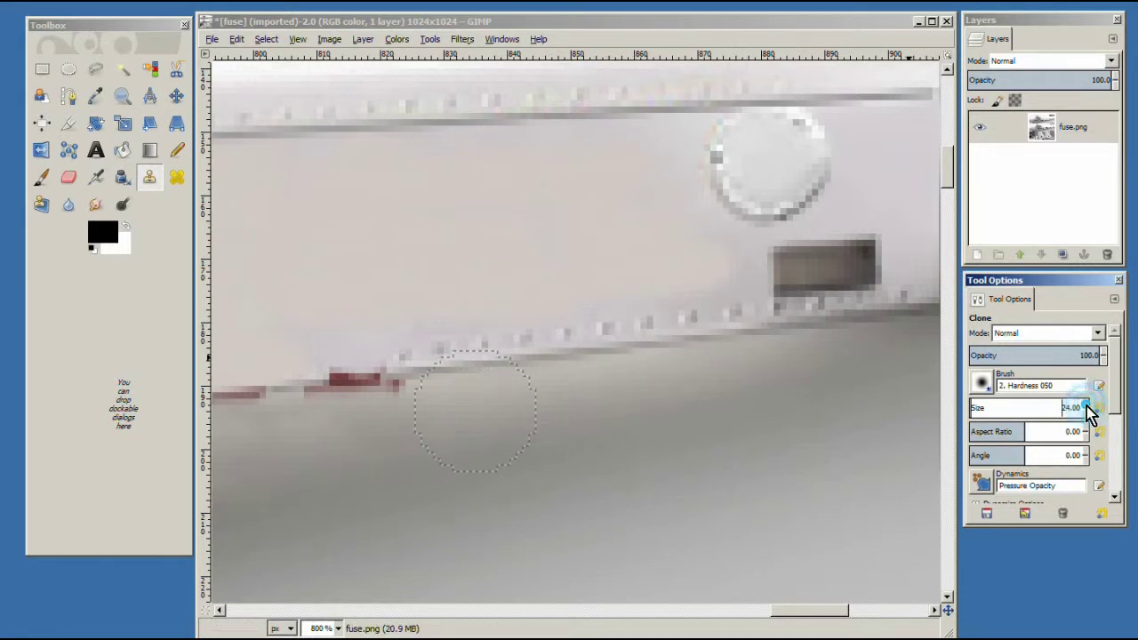
mouse_move(818, 612)
left_mouse_down()
mouse_move(831, 612)
mouse_move(802, 613)
left_mouse_up()
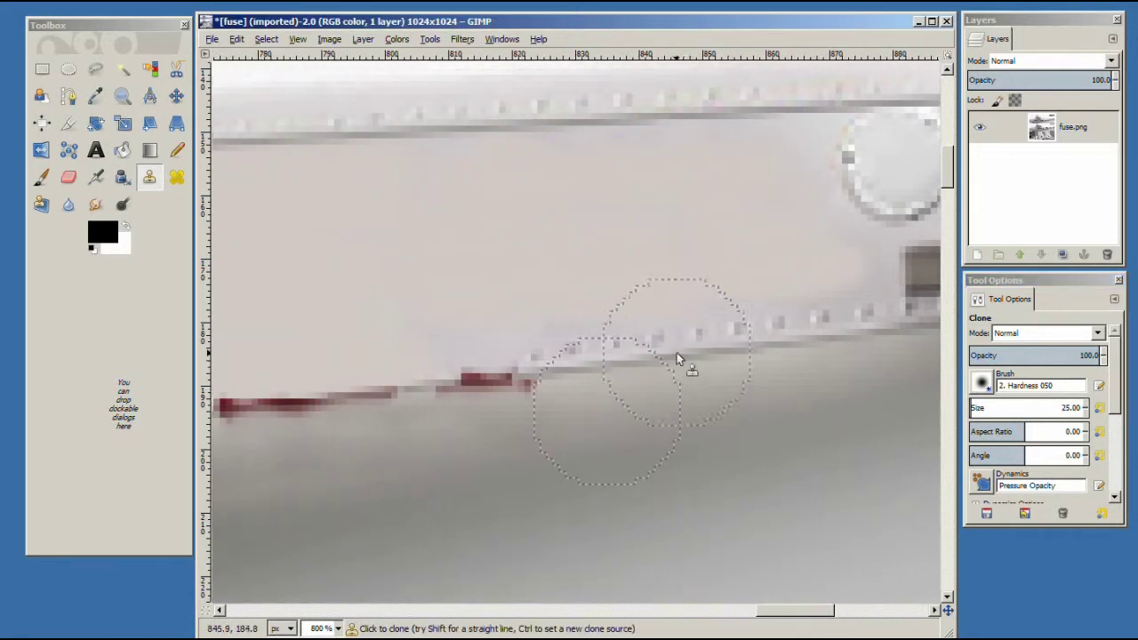
key("ctrl")
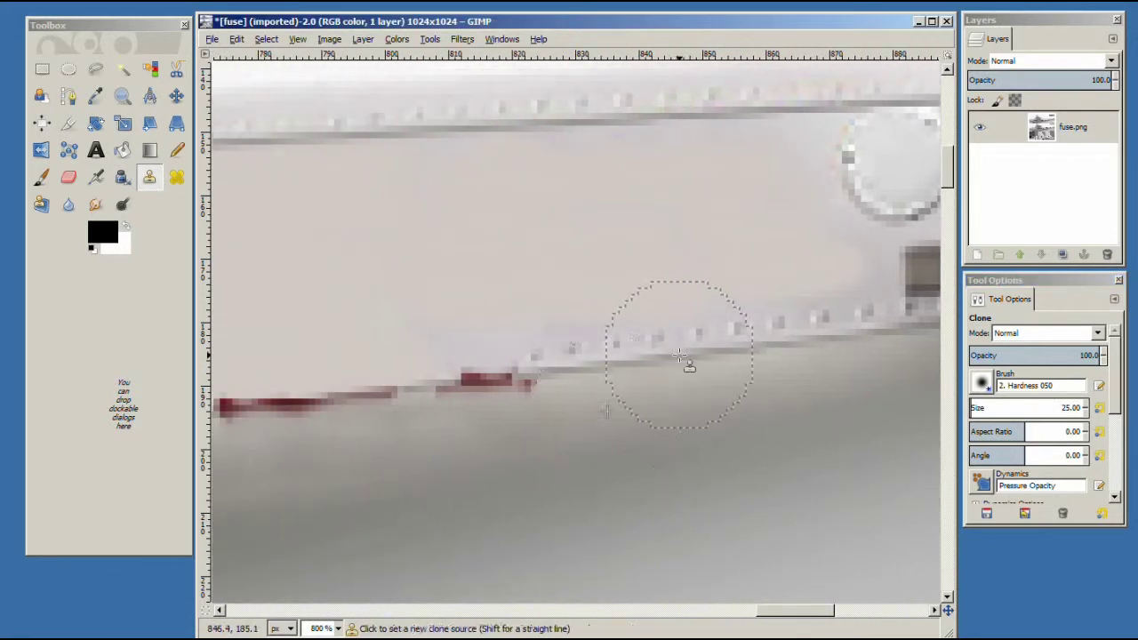
left_click(679, 356, "ctrl")
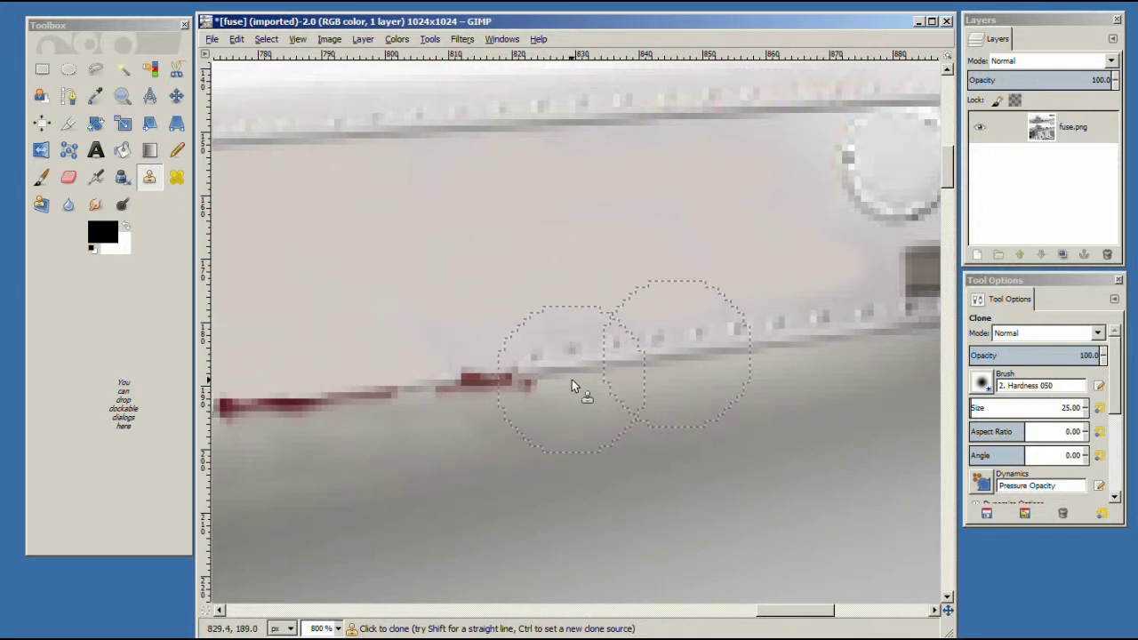
left_click_drag(572, 379, 361, 413)
Step: Clone further along the streak, undo one clone stroke, and repaint it more cleanly
left_click_drag(802, 611, 757, 612)
left_click_drag(722, 416, 546, 441)
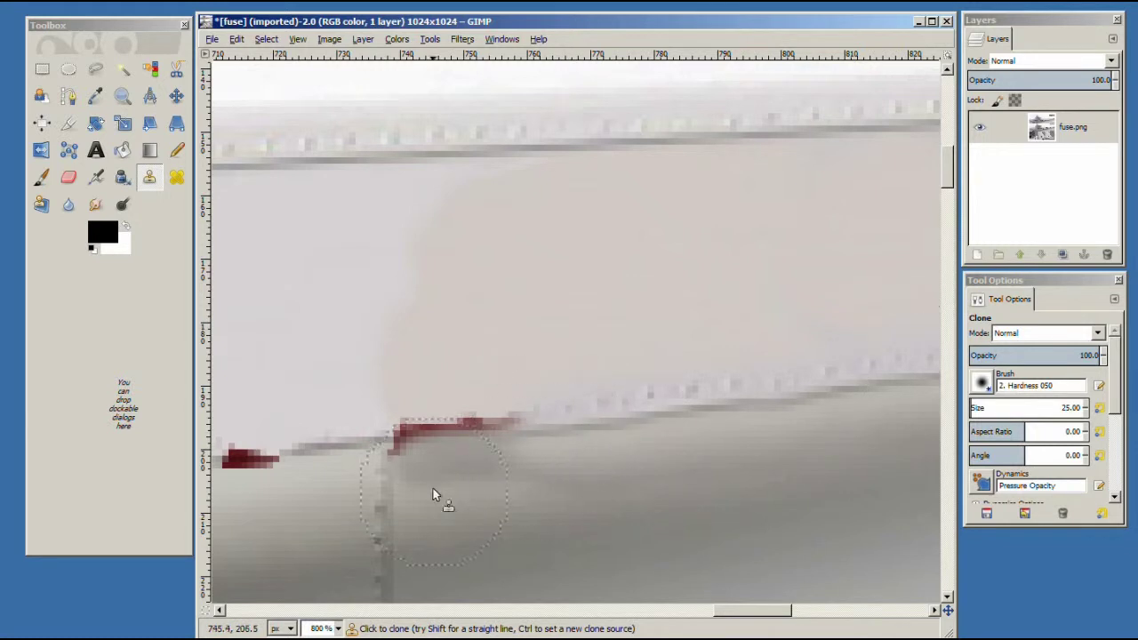
left_click(559, 451)
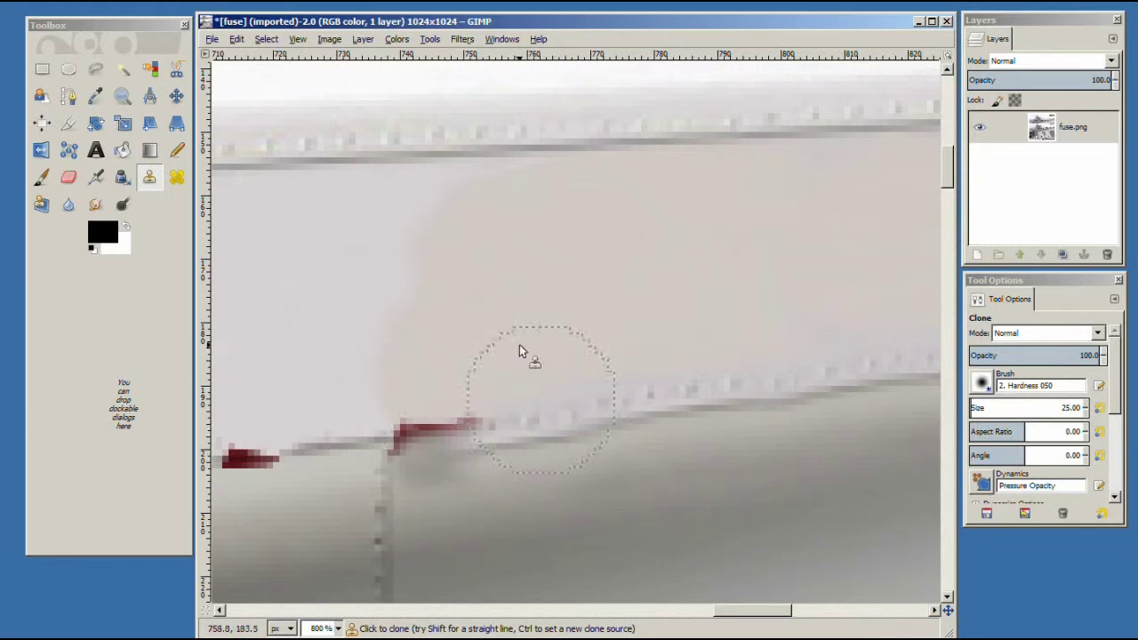
left_click(240, 40)
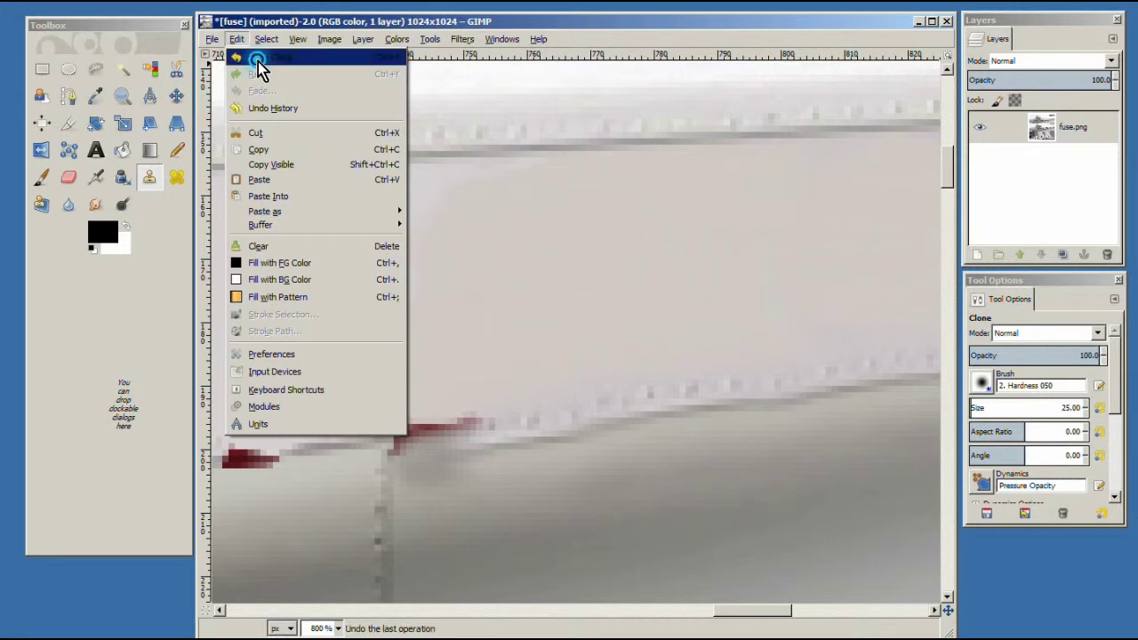
left_click(258, 59)
left_click_drag(501, 443, 418, 450)
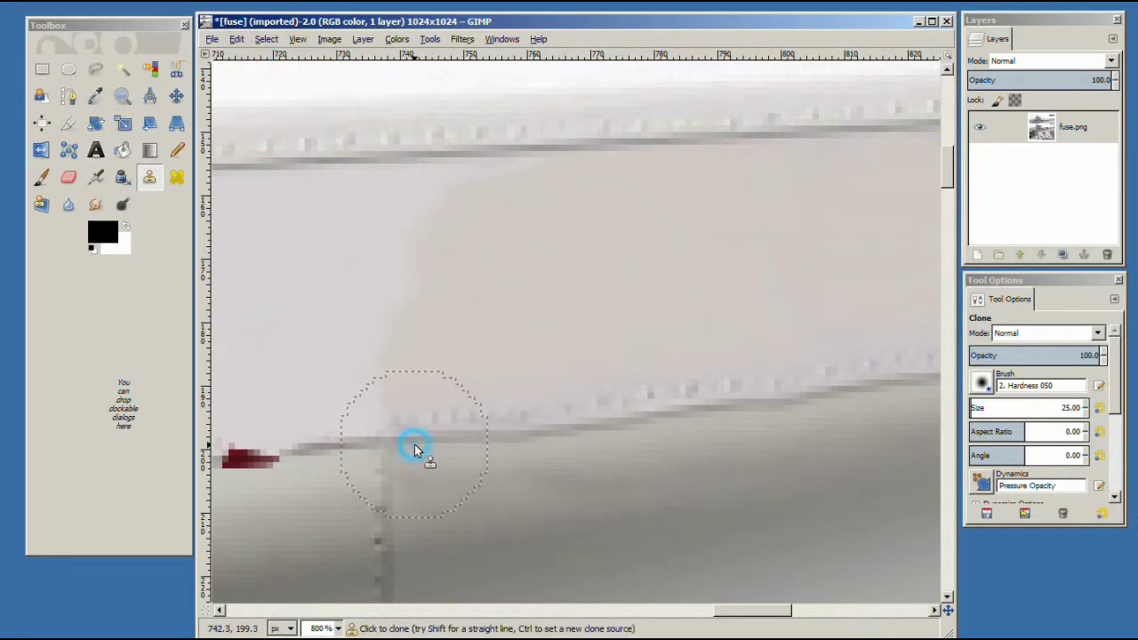
left_click(414, 449)
mouse_move(752, 613)
left_mouse_down()
mouse_move(792, 613)
mouse_move(696, 620)
mouse_move(735, 615)
left_mouse_up()
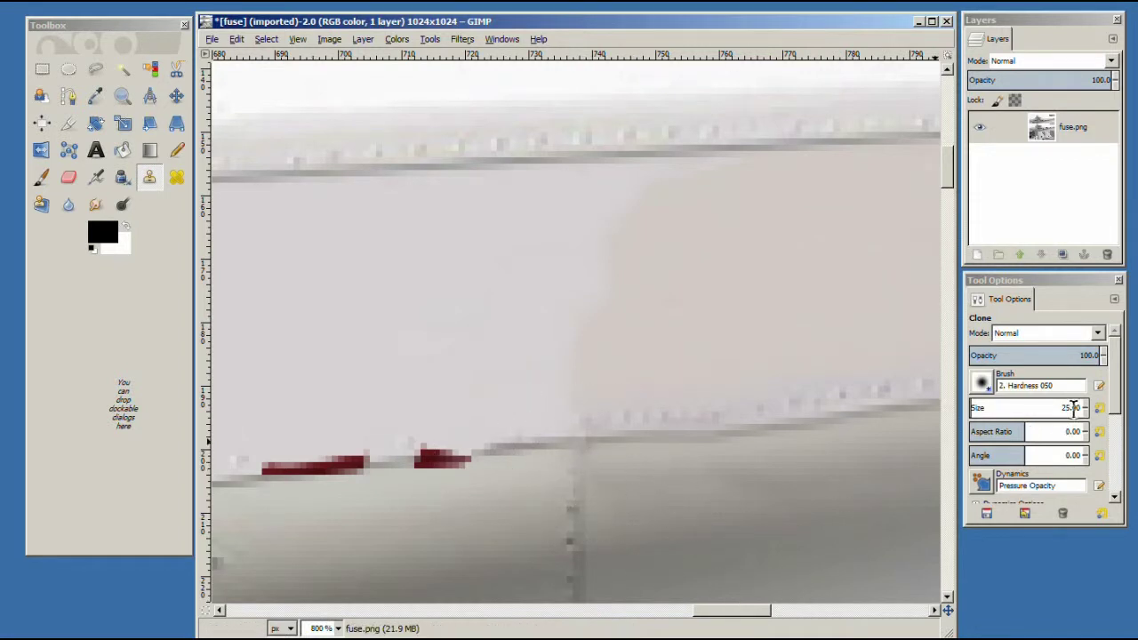
Step: Set the clone brush size to 12 and paint out the red stripe moving left along the line
left_click(1086, 407)
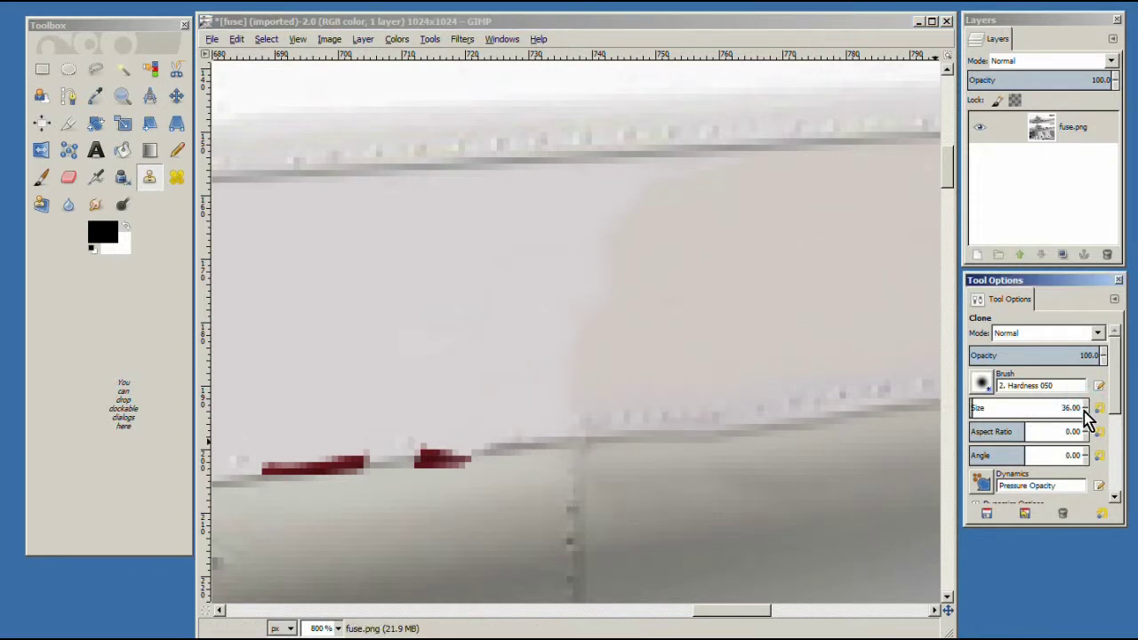
left_click(1084, 409)
left_click(1085, 405)
left_click(1085, 406)
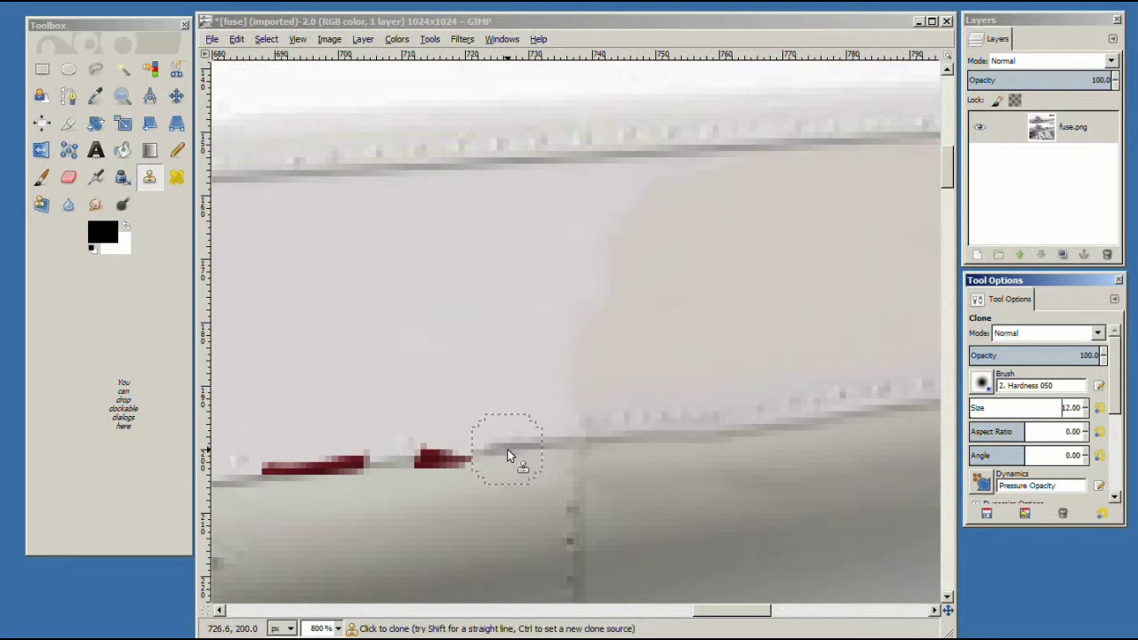
left_click(509, 455, "ctrl")
left_click(456, 462)
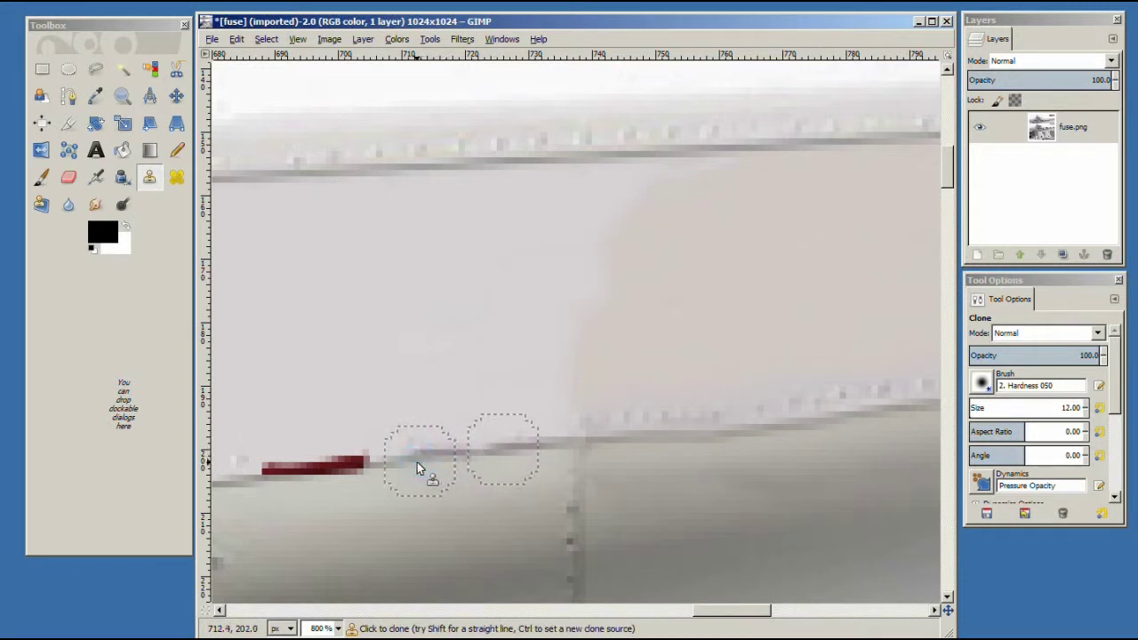
left_click(386, 465)
left_click(356, 468)
left_click(318, 472)
left_click(301, 473)
left_click(278, 470)
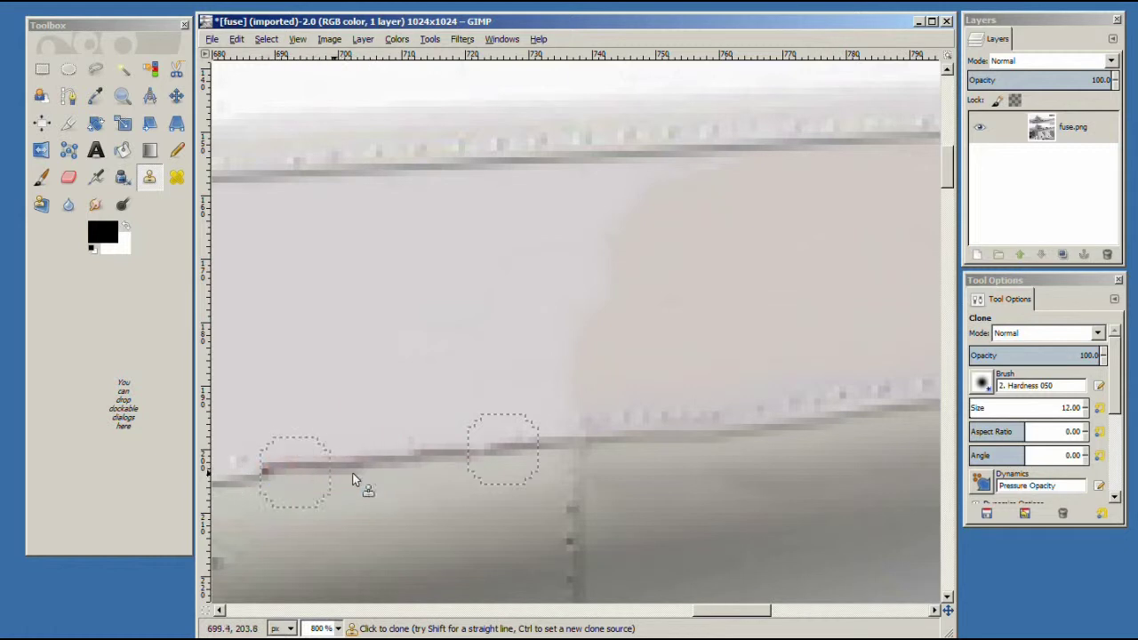
left_click(445, 461)
left_click(362, 465)
left_click(299, 466)
left_click(268, 469)
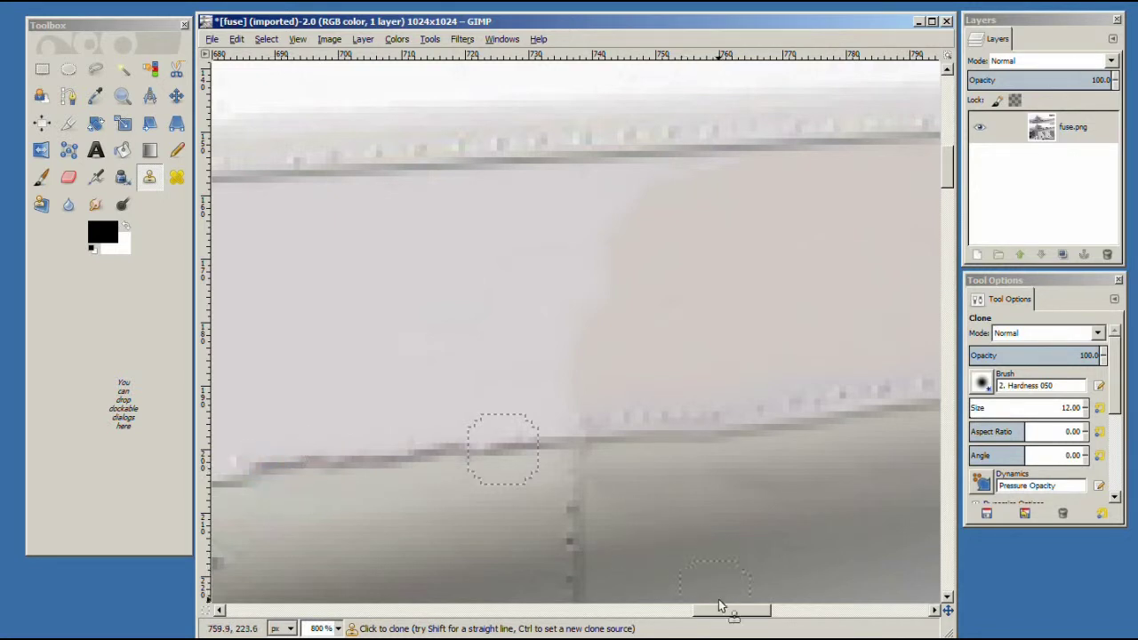
Step: Clone away the next red stripe further left, resampling above it to lighten the rest
left_click_drag(727, 609, 675, 611)
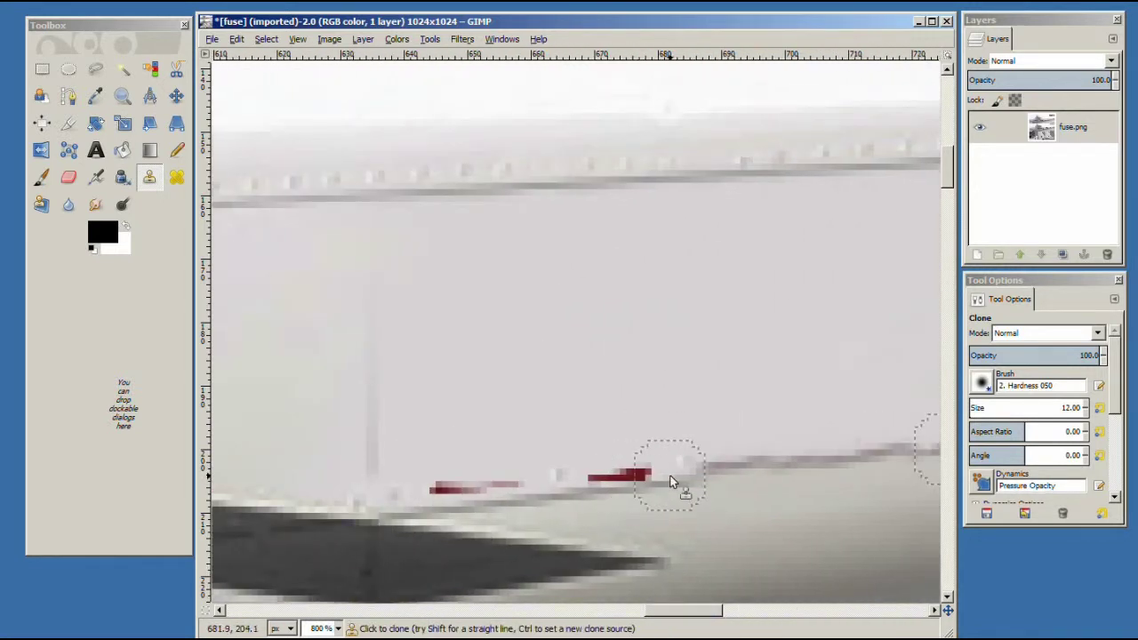
left_click(665, 474)
left_click(643, 473)
left_click(618, 480)
left_click(599, 480)
left_click(577, 482)
left_click(554, 496)
left_click(522, 502)
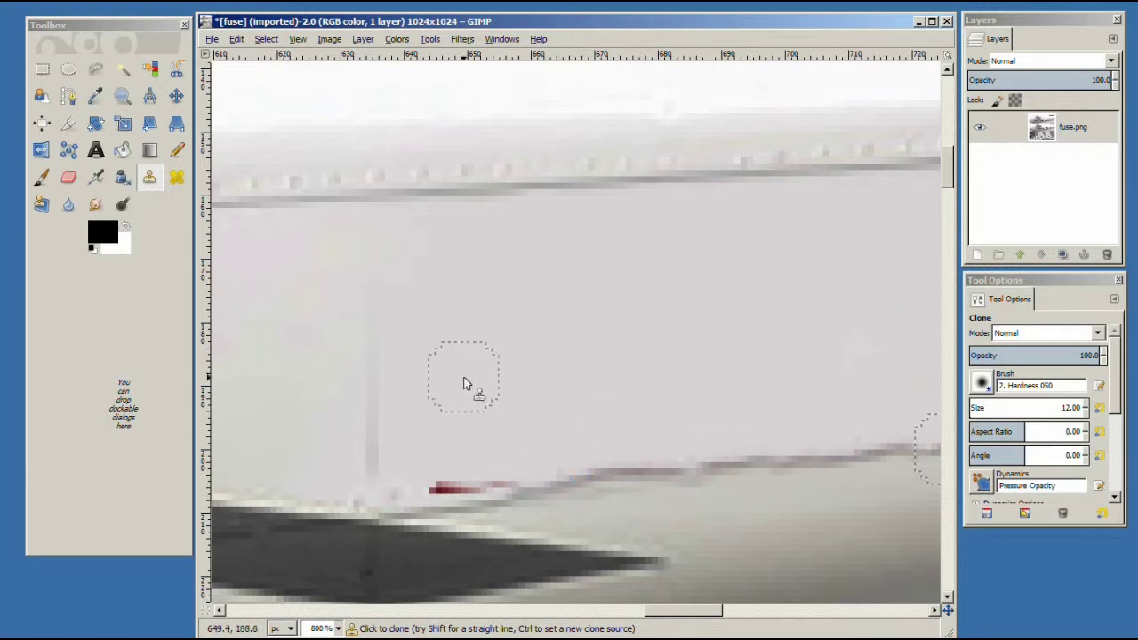
left_click(457, 409, "ctrl")
left_click(442, 480)
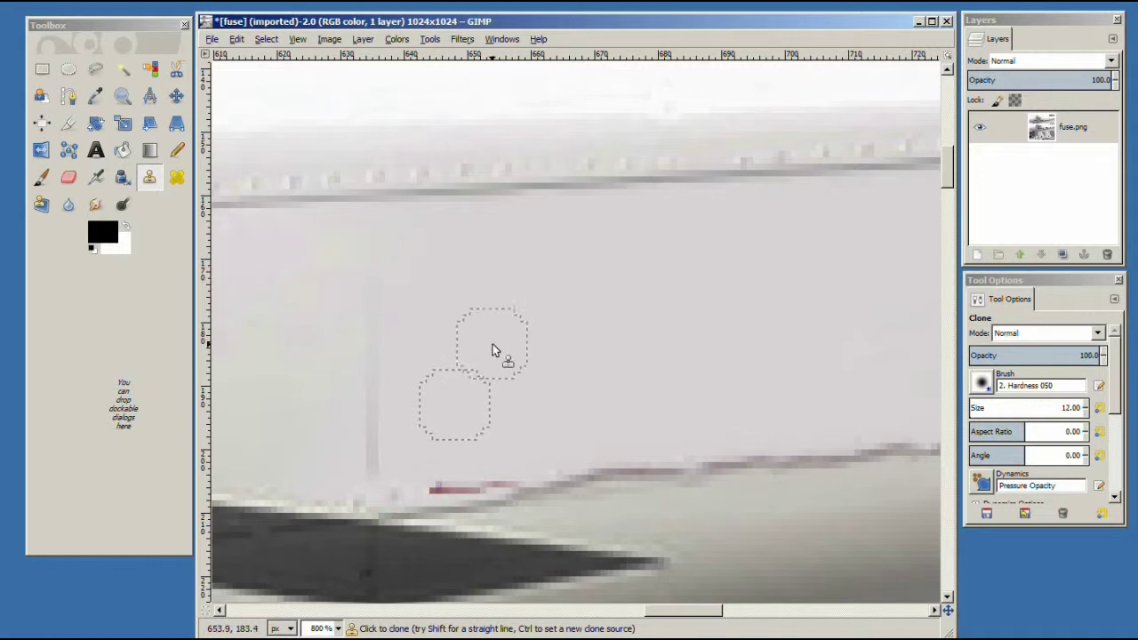
Step: Switch to the '2. Hardness 100' brush and touch up the faded red stripe with grey
left_click(994, 391)
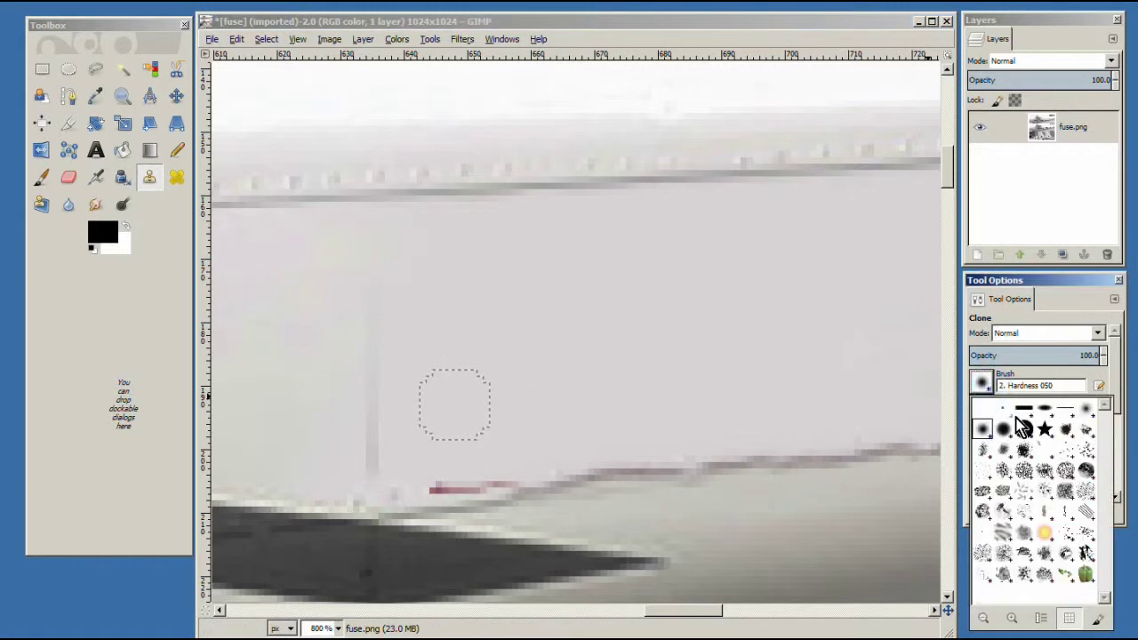
left_click(1038, 434)
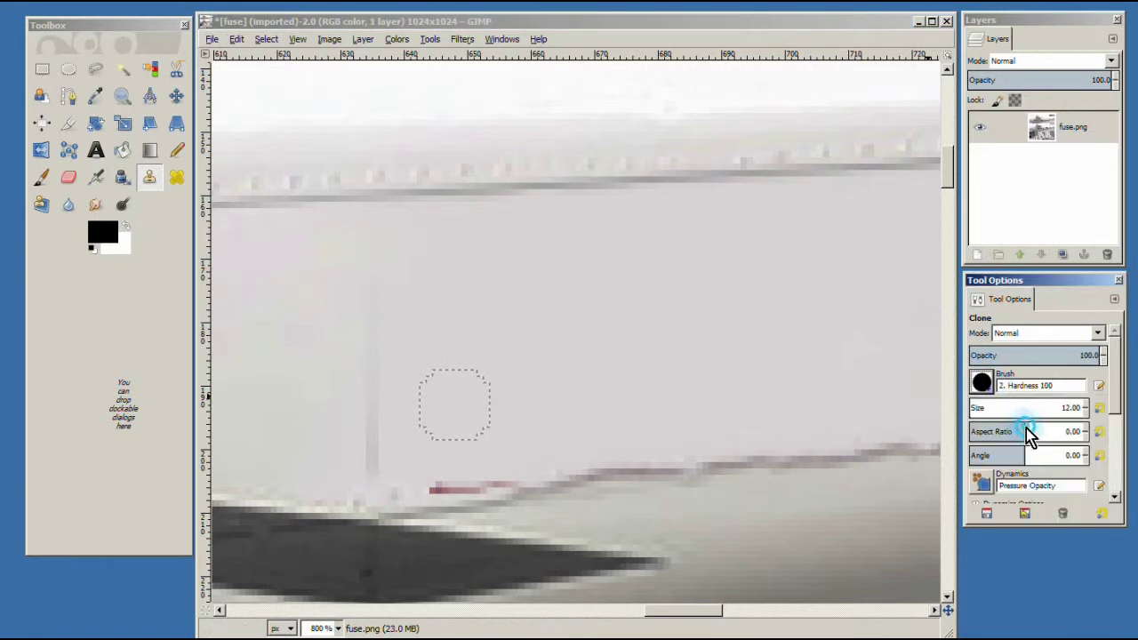
left_click(439, 427, "ctrl")
left_click(443, 466)
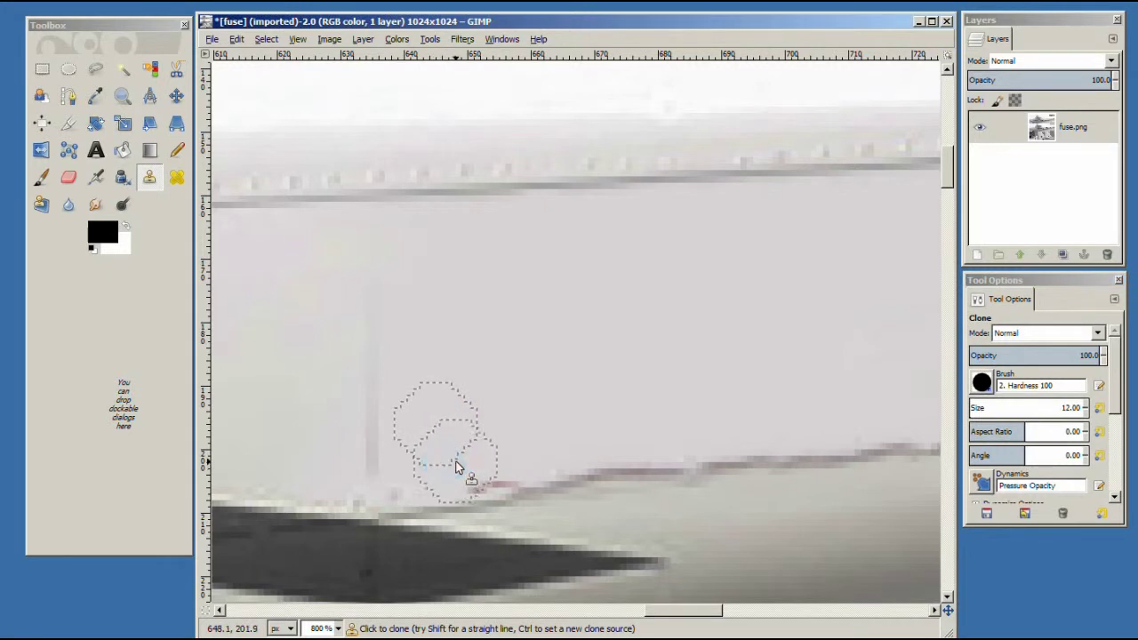
left_click(462, 459)
left_click(499, 449)
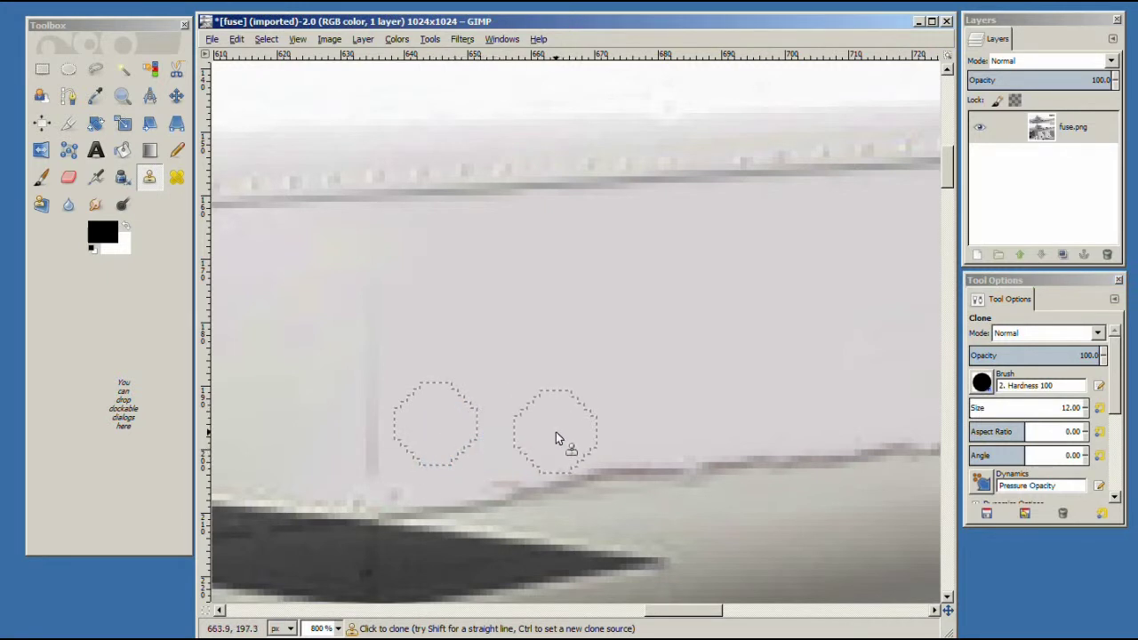
left_click(502, 449)
left_click_drag(695, 613, 755, 614)
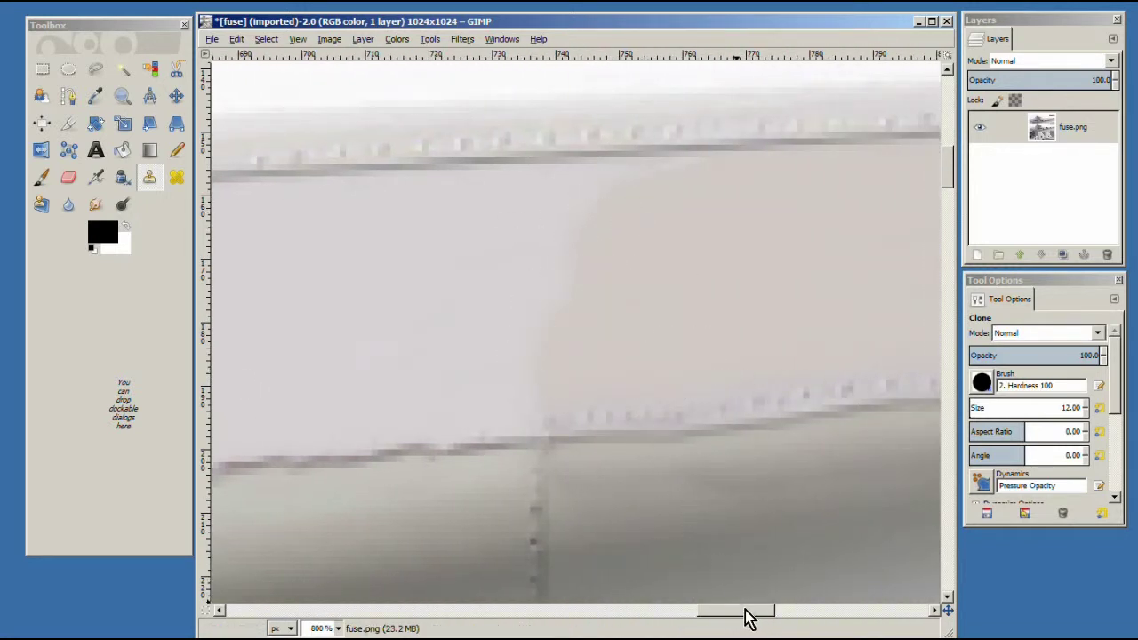
Step: Switch back to the softer brush and clone plain paint leftward along the rivet edge over the seam
left_click_drag(747, 618, 777, 612)
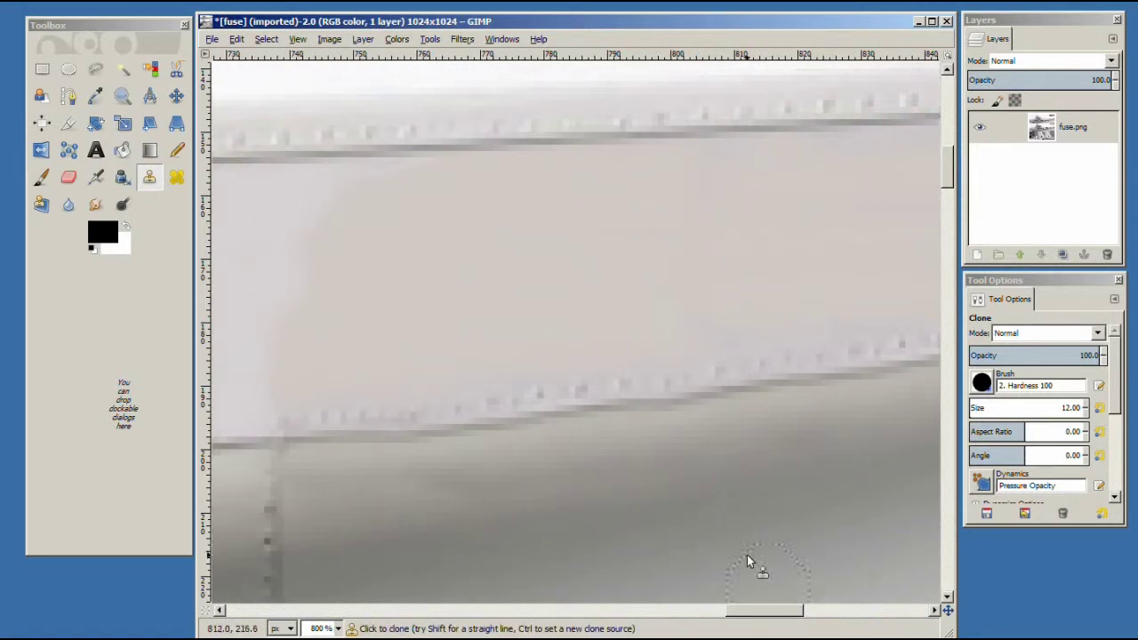
left_click(990, 391)
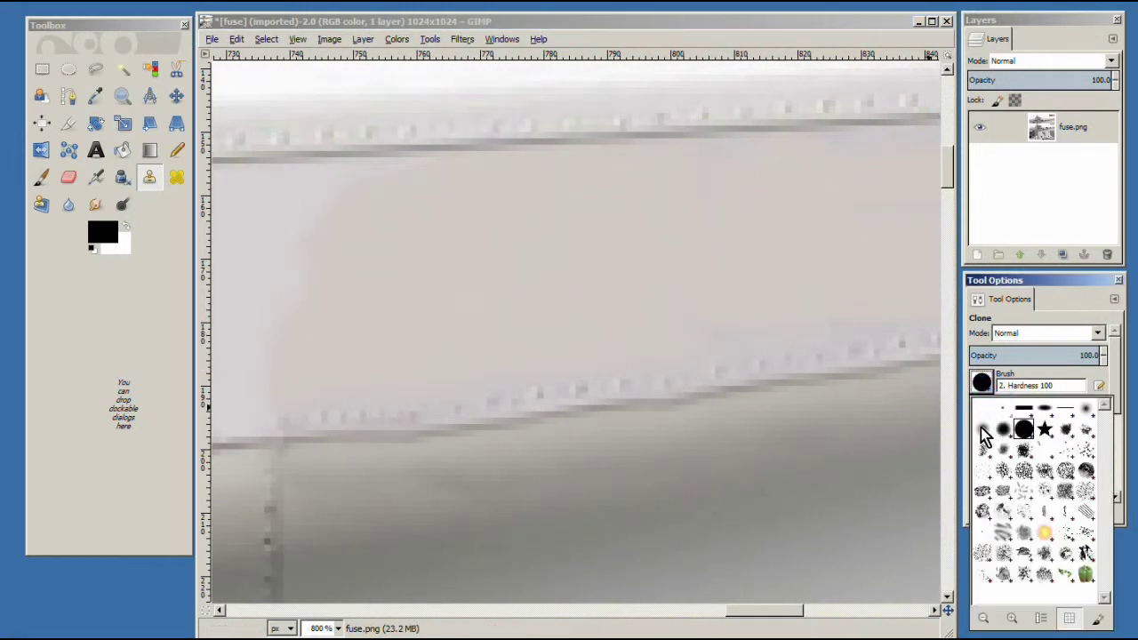
left_click(985, 433)
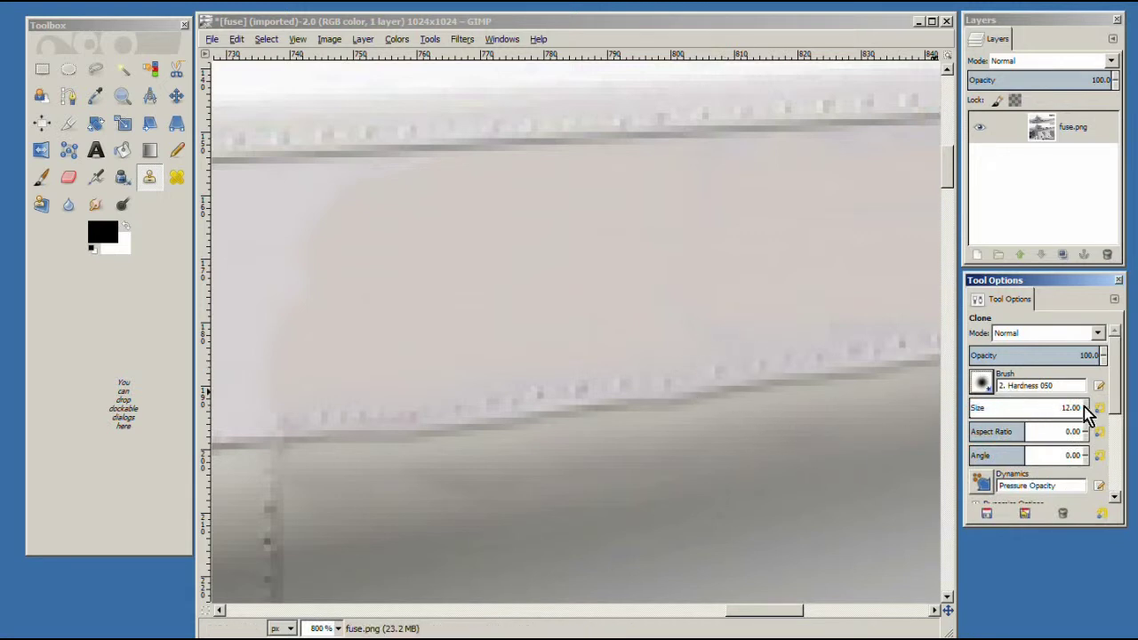
left_click(753, 387, "ctrl")
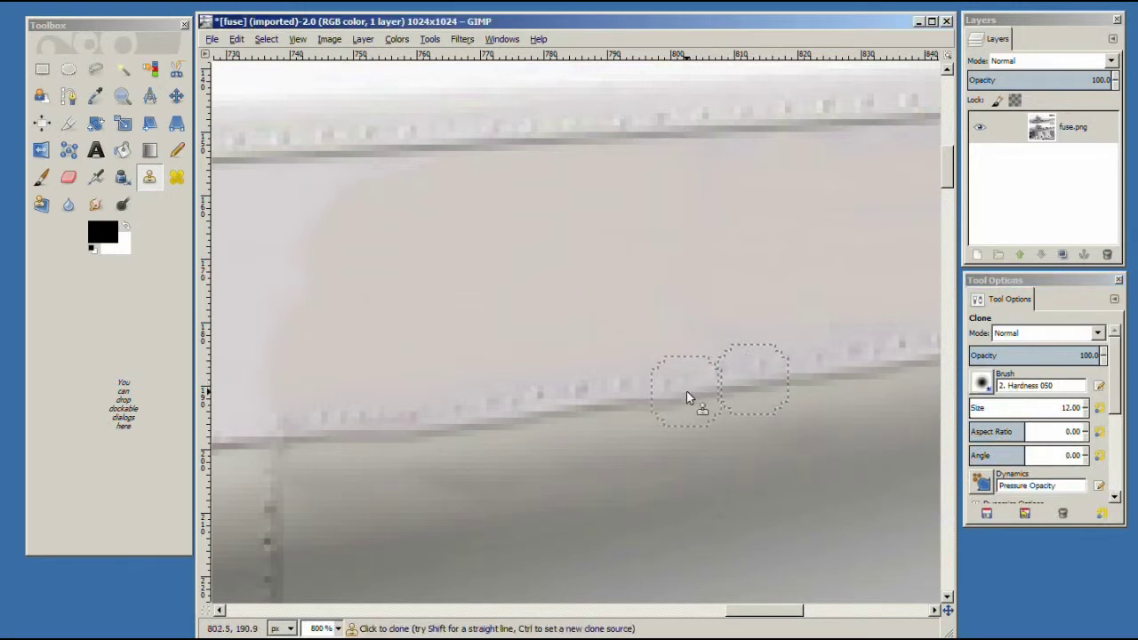
left_click(646, 402)
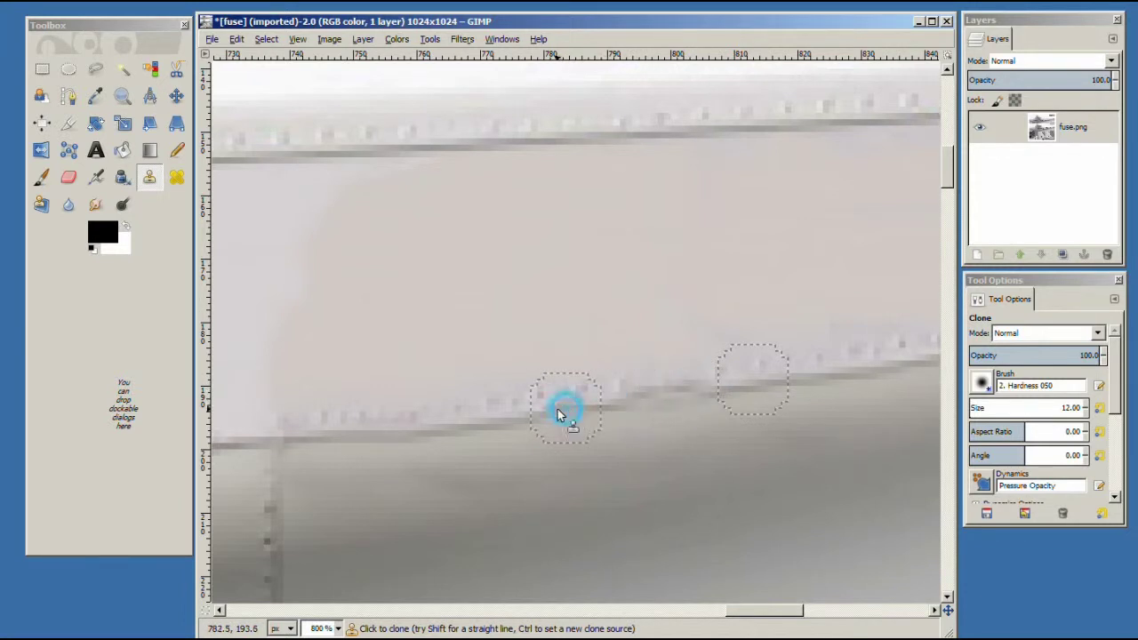
left_click_drag(500, 416, 325, 436)
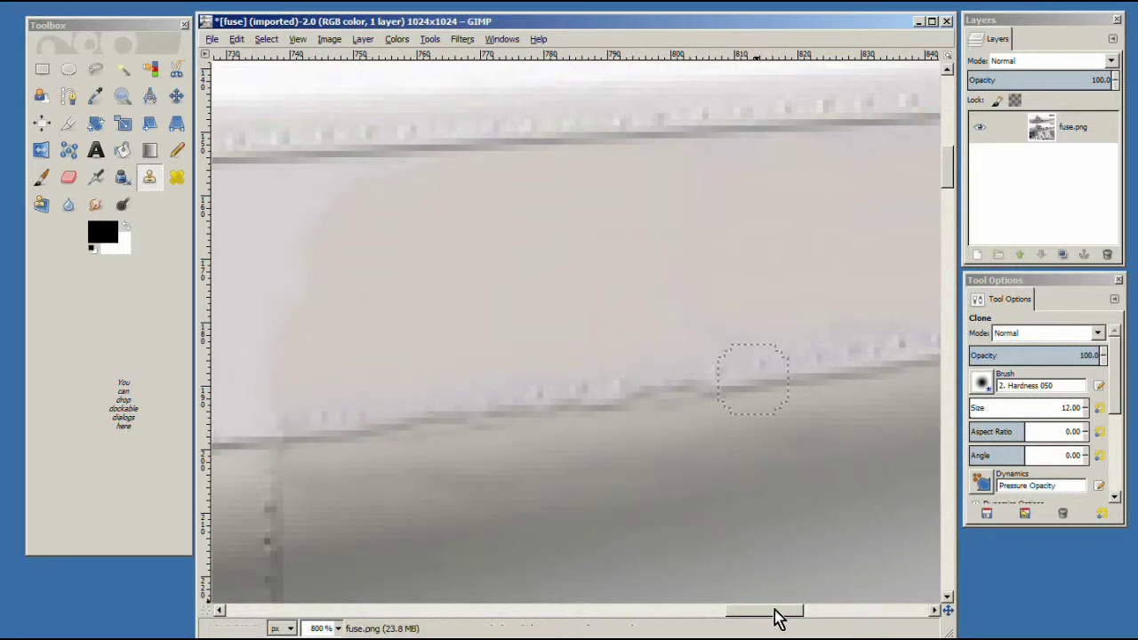
left_click_drag(777, 611, 681, 602)
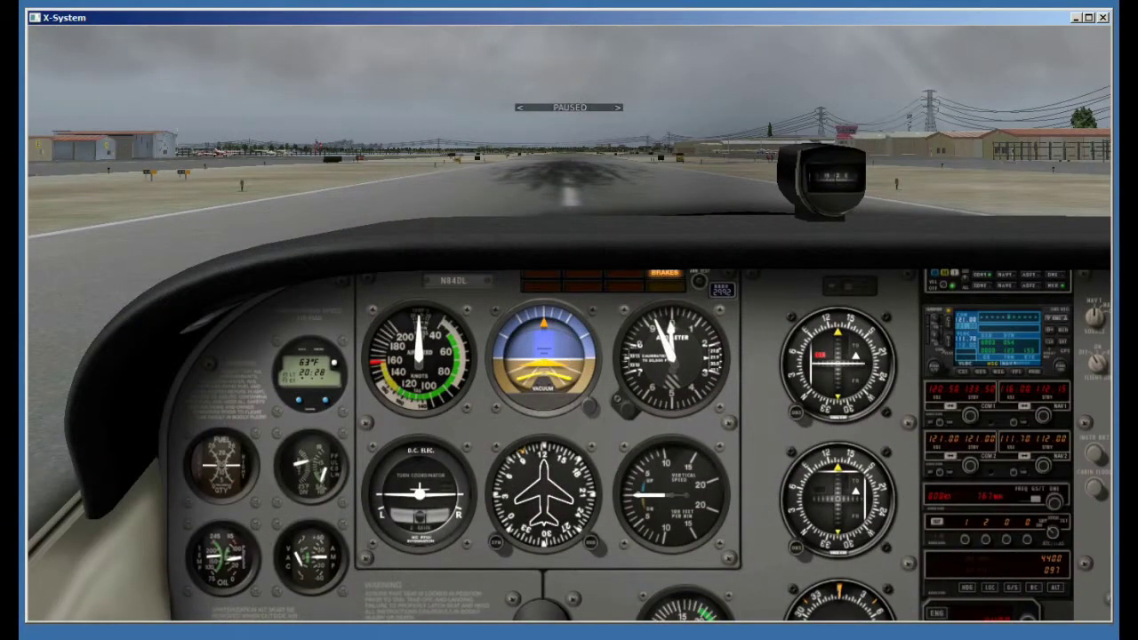
Step: Switch X-Plane to the external view and orbit the camera toward the Cessna's tail
key("shift+8")
key("Left")
key("Left")
key("Left")
key("Left")
key("Left")
key("Left")
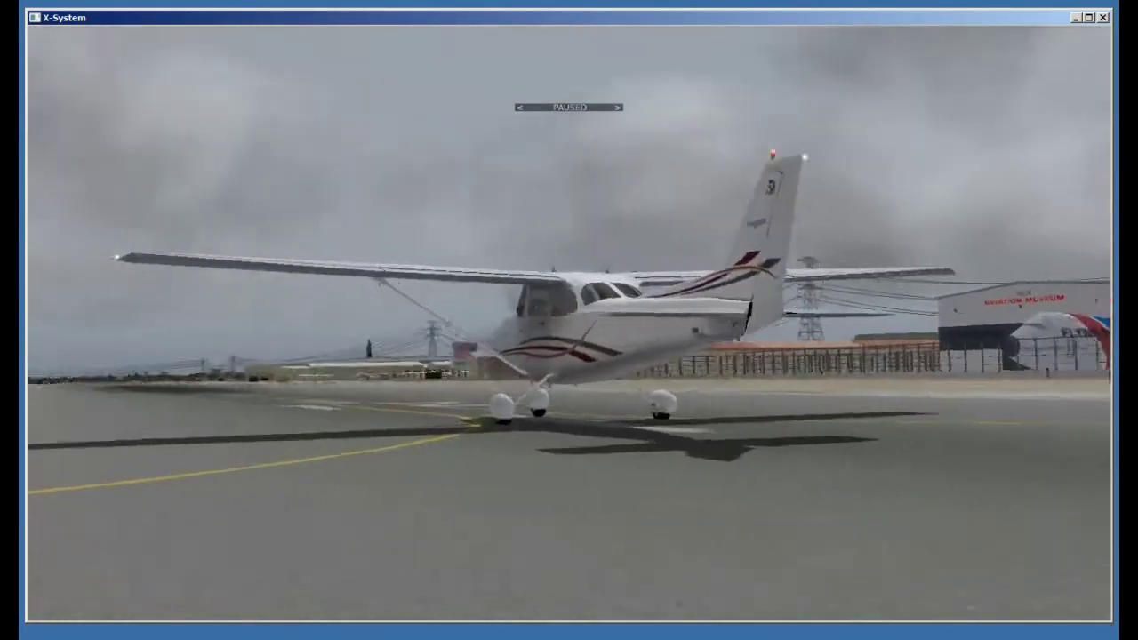
key("Left")
key("Left")
key("Left")
key("Left")
key("Left")
key("Left")
key("Left")
key("Left")
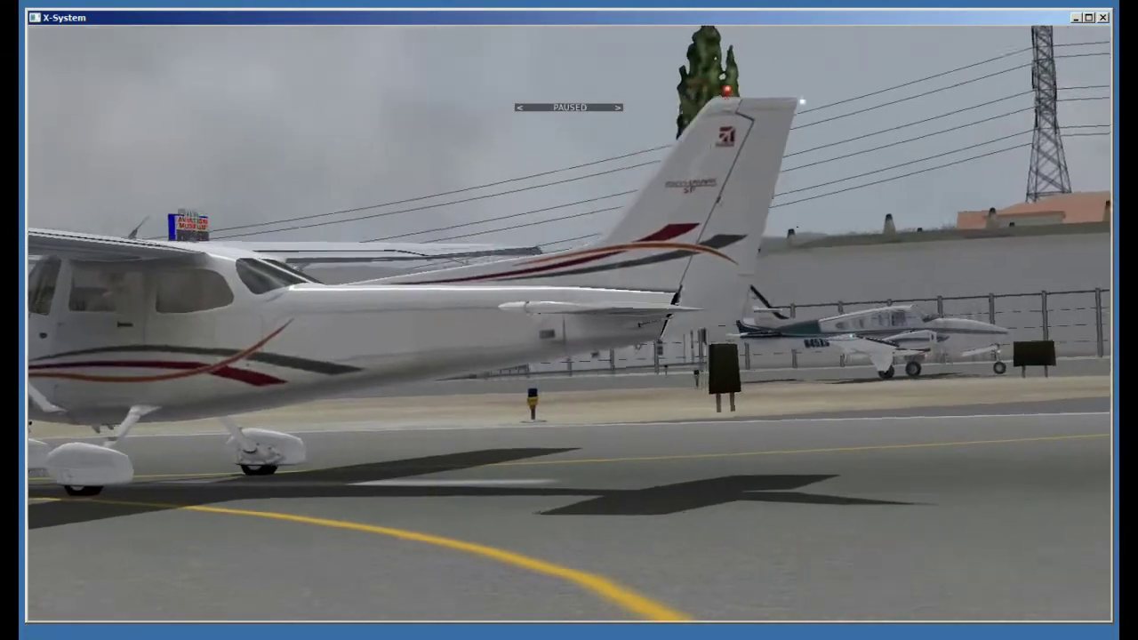
key("Left")
key("Left")
key("Left")
key("Left")
key("Left")
key("Left")
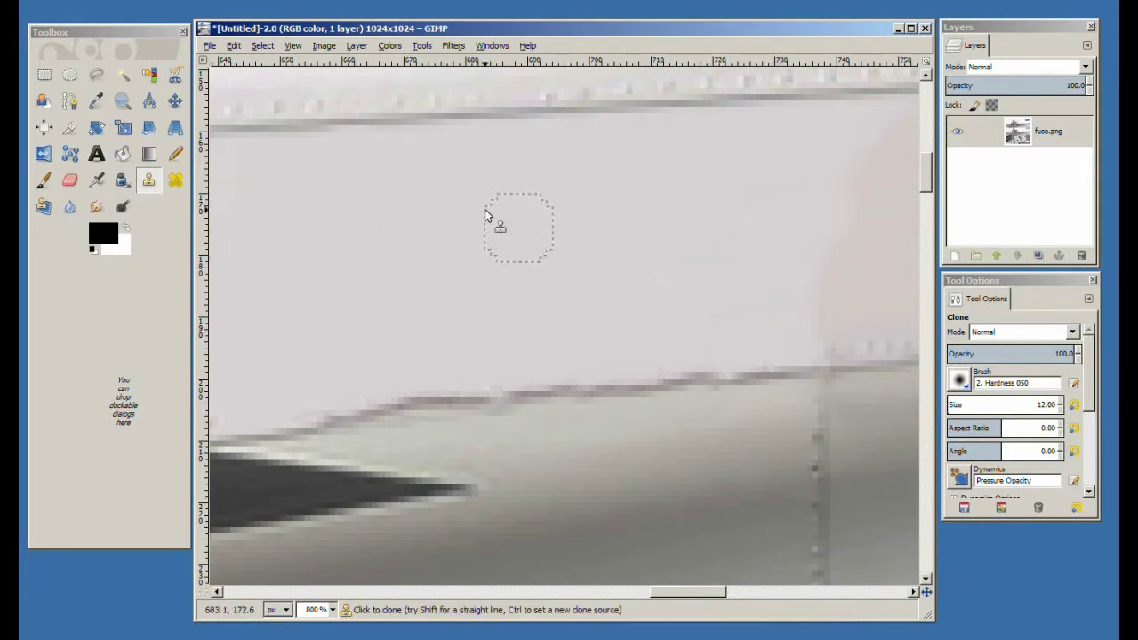
Step: Zoom the fuse.png texture out to 400% and scroll right to show the seam and rivet lines
left_click(122, 103)
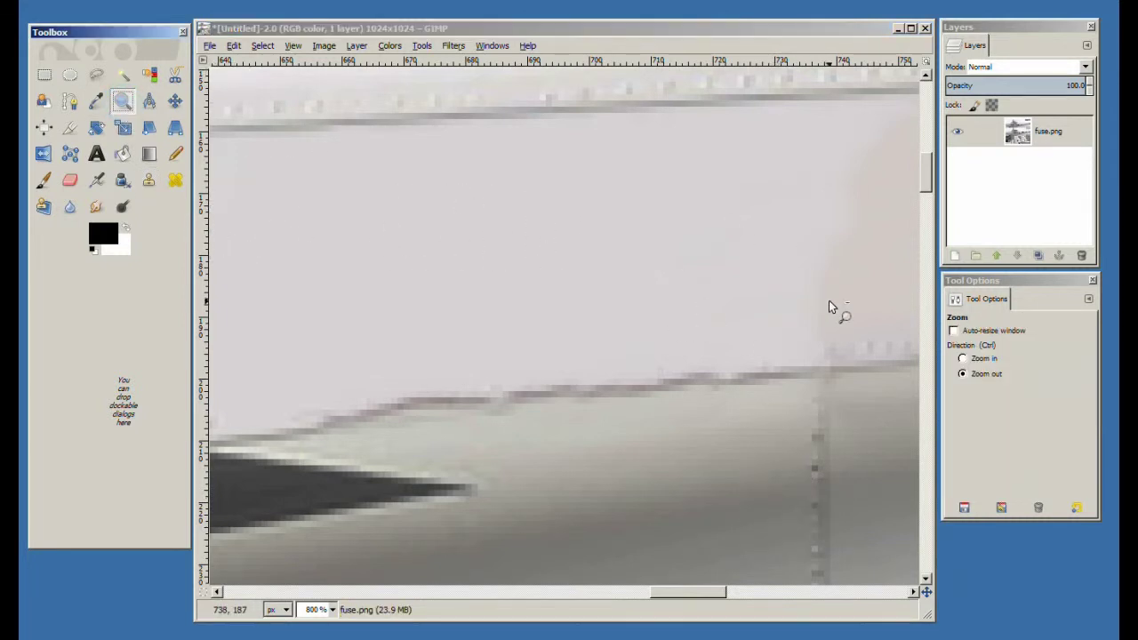
left_click(694, 314)
left_click(695, 314)
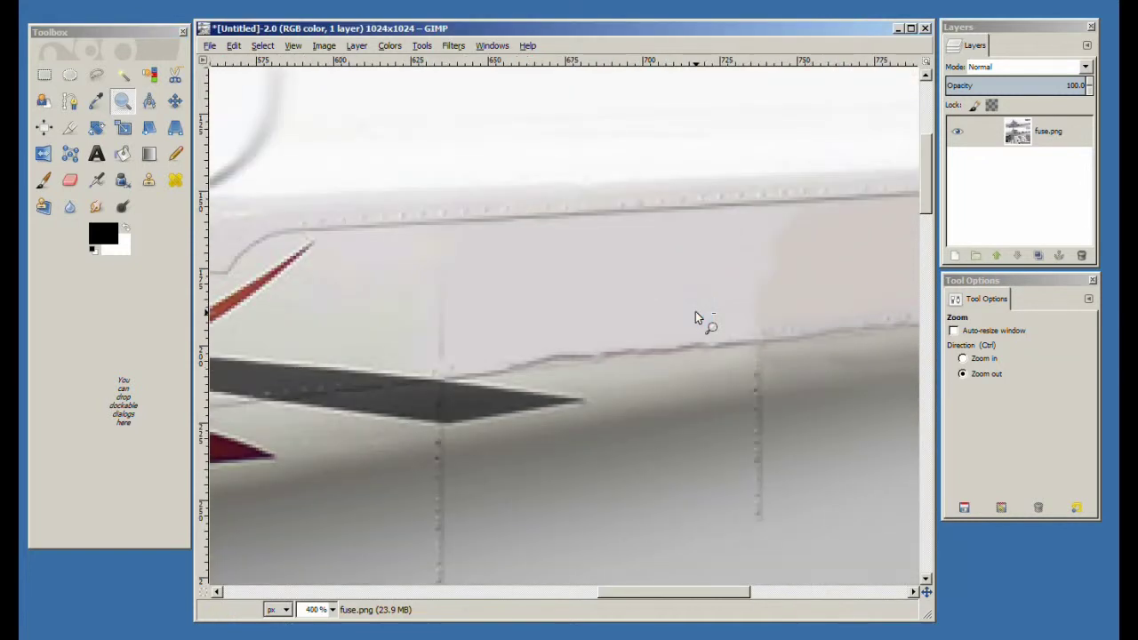
left_click_drag(631, 593, 680, 587)
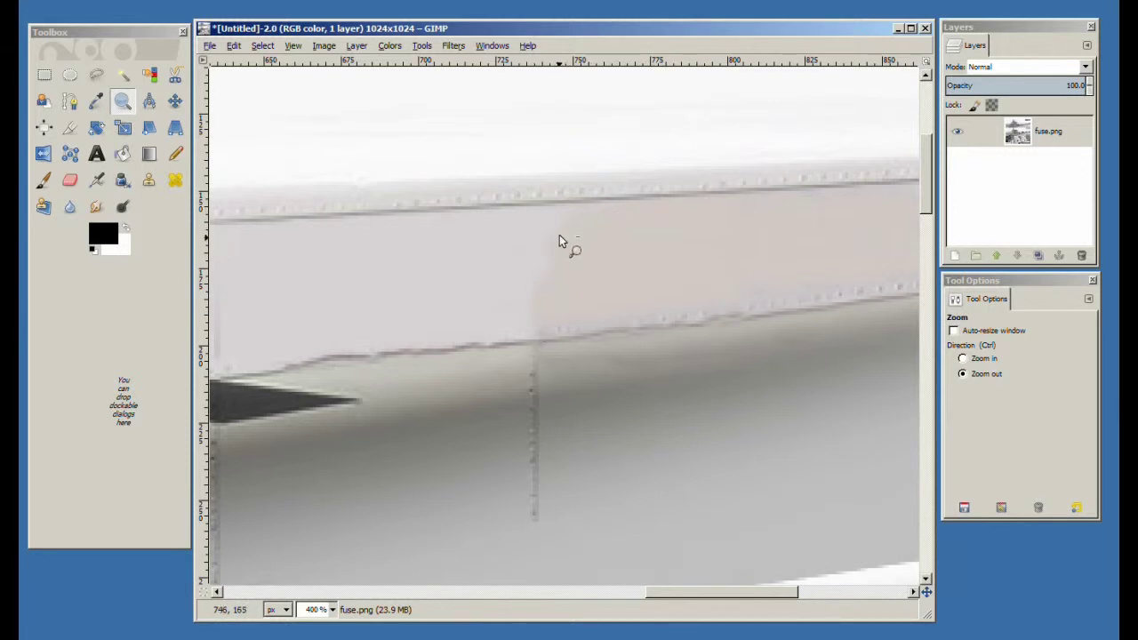
Step: Select the Clone tool at size 21 and set its source on plain grey paint
left_click(149, 182)
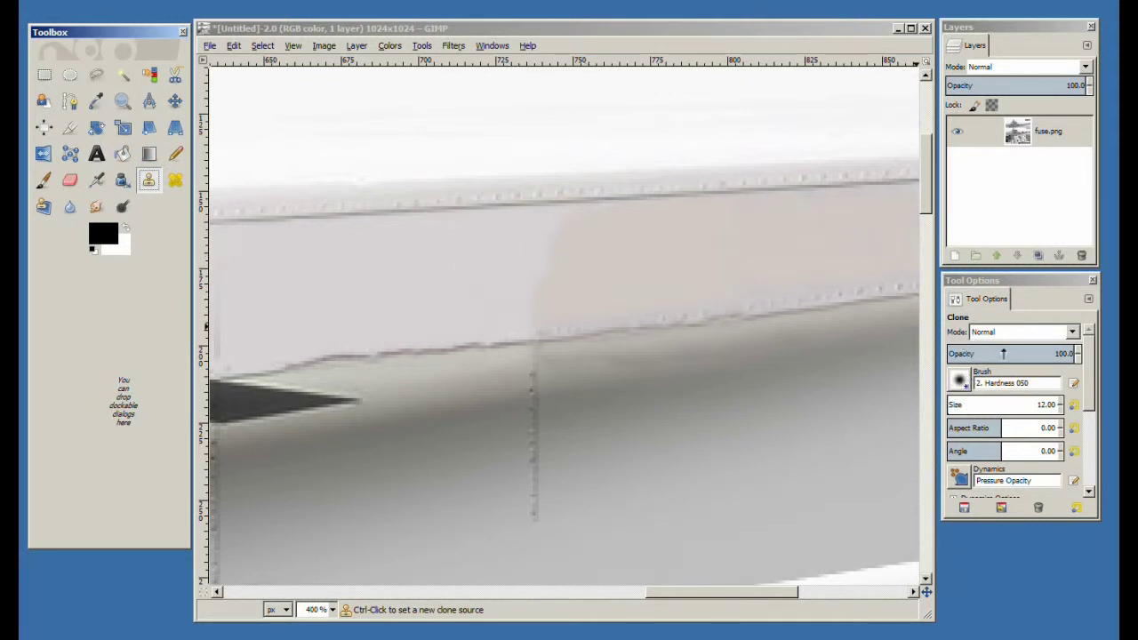
left_click(1067, 409)
left_click(1065, 406)
left_click(1065, 405)
left_click(1065, 406)
left_click(1065, 405)
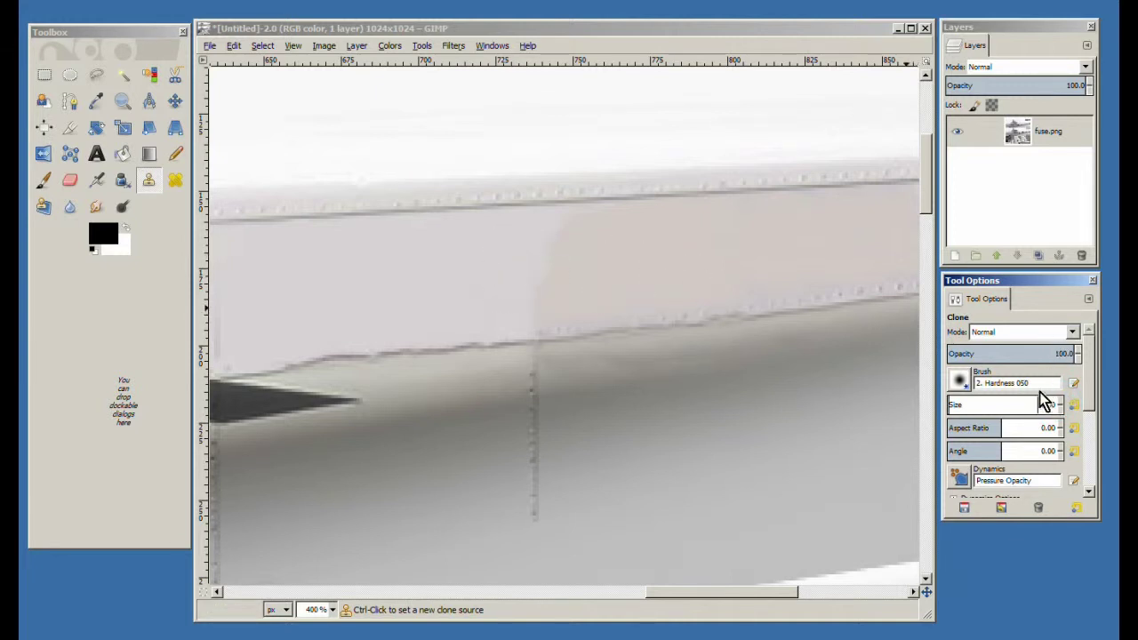
left_click_drag(761, 591, 790, 592)
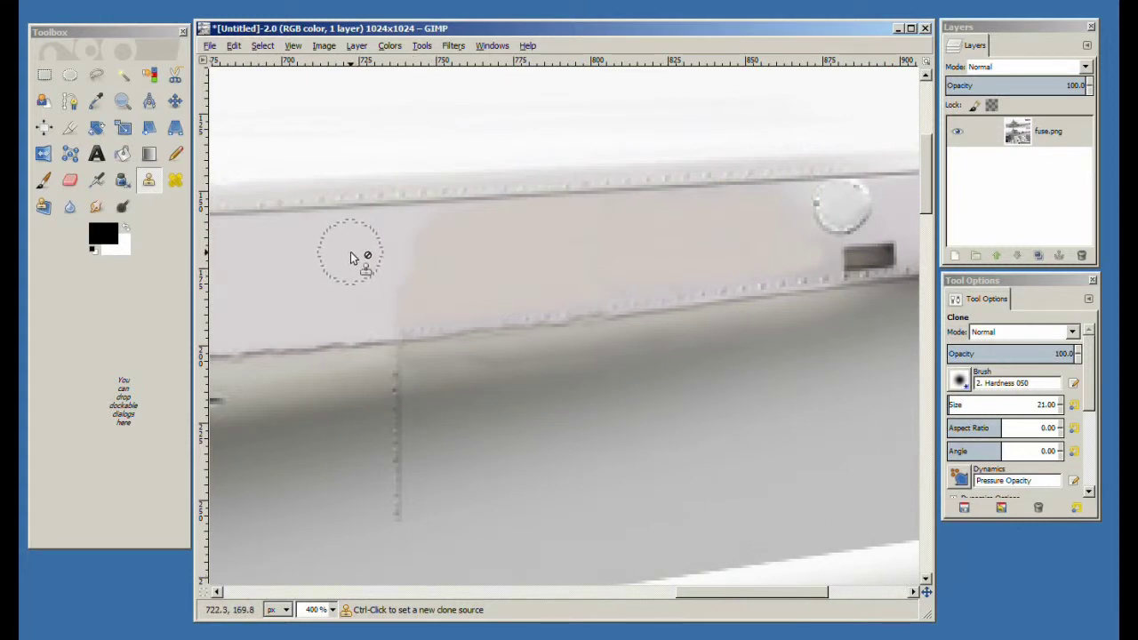
key("ctrl")
left_click(350, 252, "ctrl")
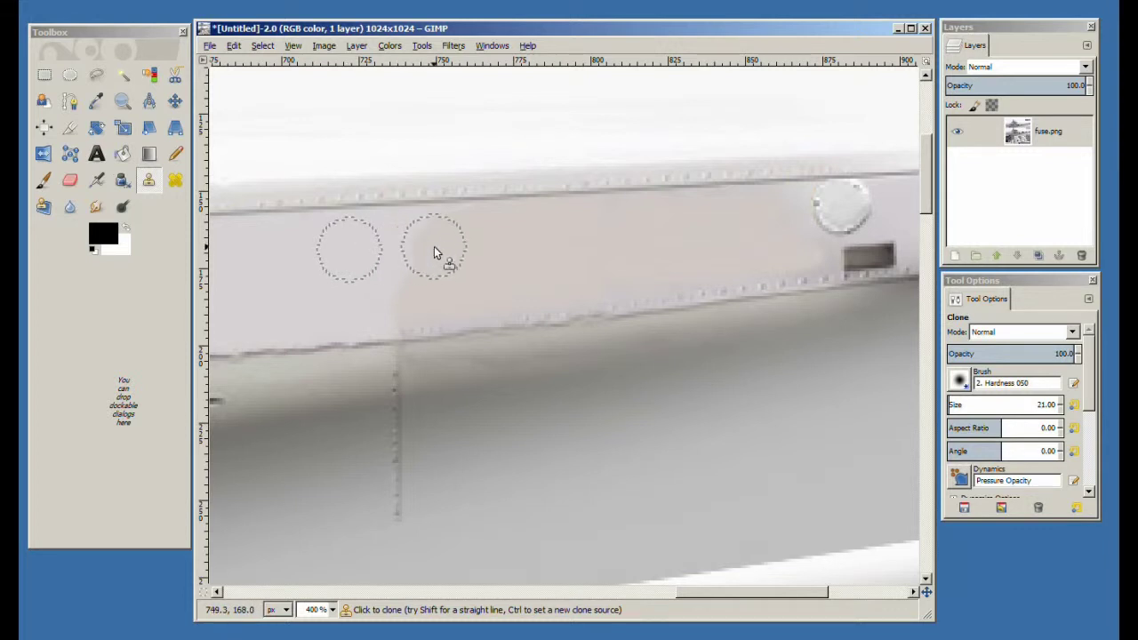
Step: Clone plain grey over the seam and panel edge between the two rivet lines
mouse_move(422, 248)
left_mouse_down()
mouse_move(490, 257)
mouse_move(498, 240)
mouse_move(564, 235)
mouse_move(453, 242)
mouse_move(480, 232)
mouse_move(550, 234)
mouse_move(463, 242)
mouse_move(556, 241)
mouse_move(578, 253)
left_mouse_up()
left_click_drag(392, 303, 504, 284)
left_click_drag(428, 303, 500, 292)
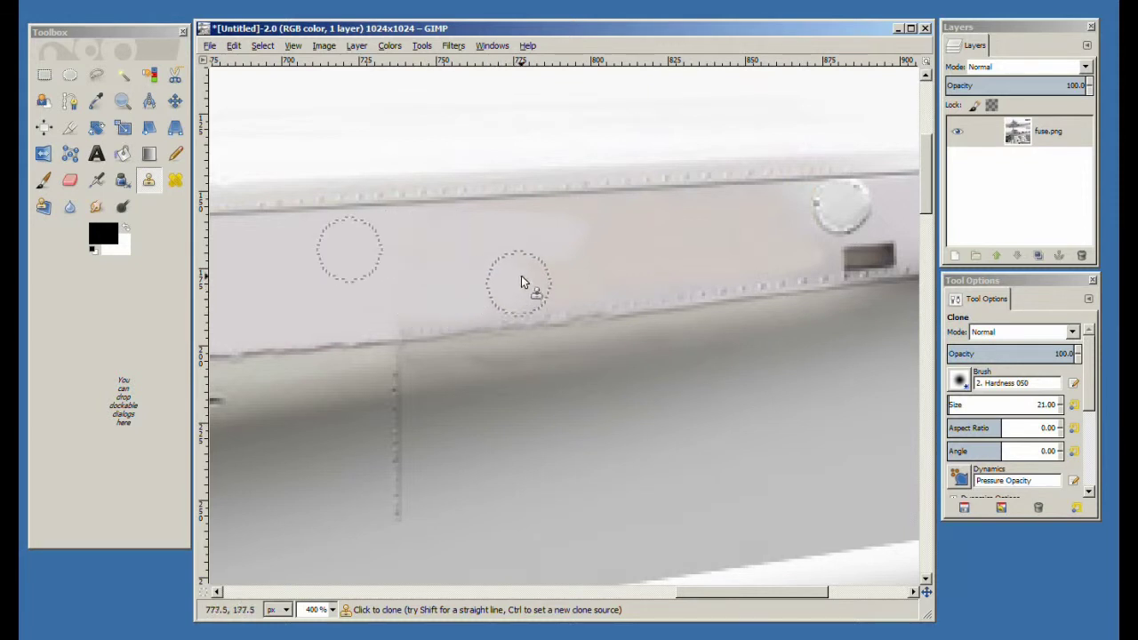
mouse_move(534, 251)
left_mouse_down()
mouse_move(562, 229)
mouse_move(581, 242)
mouse_move(540, 267)
left_mouse_up()
left_click(528, 267)
left_click_drag(507, 285, 535, 283)
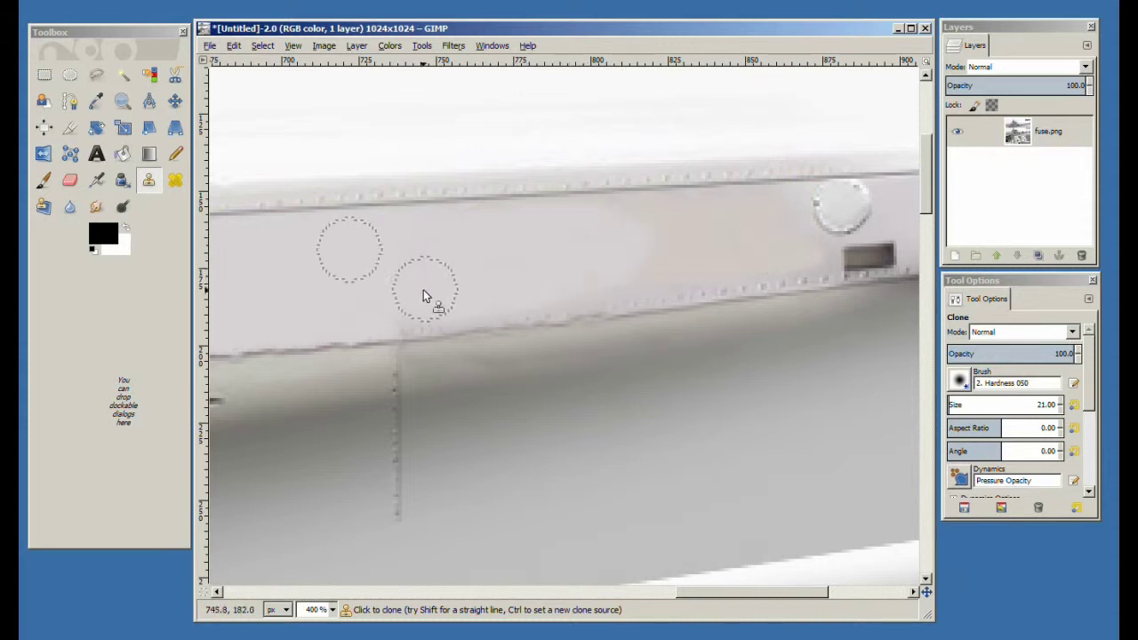
left_click(400, 300)
left_click(631, 225)
left_click(642, 262)
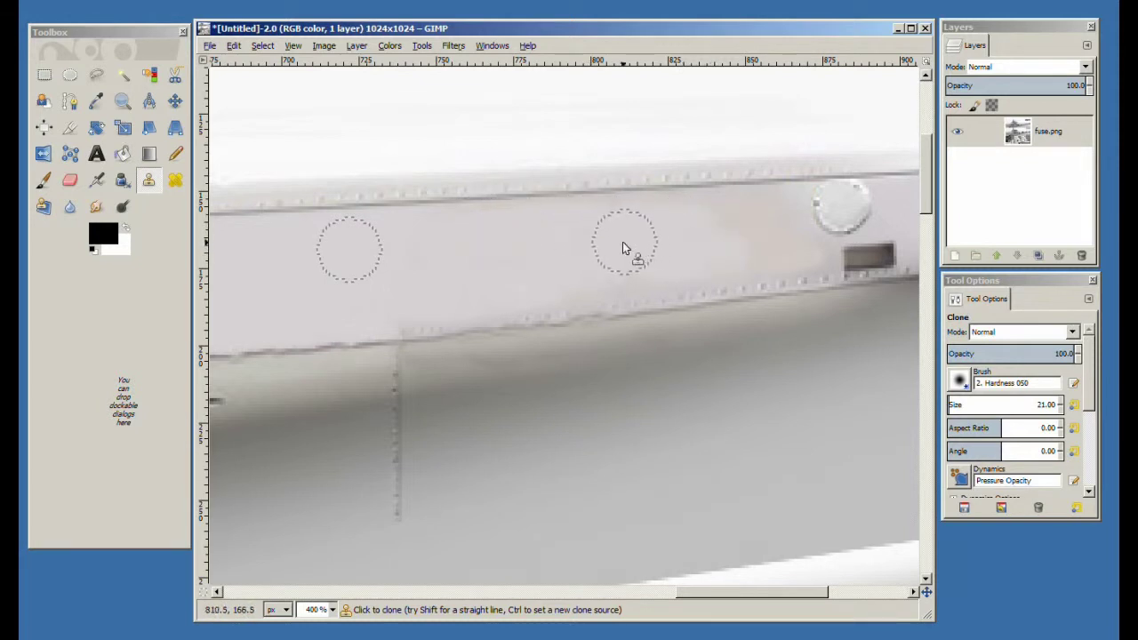
left_click(650, 223)
left_click(671, 230)
scroll(523, 251, "right", 1)
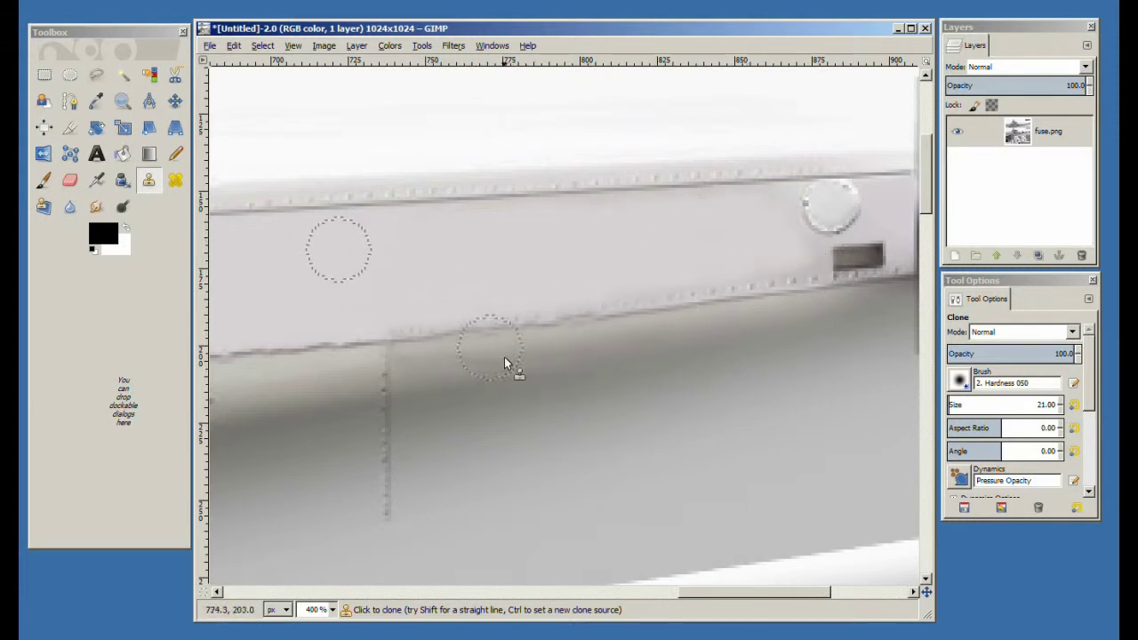
left_click_drag(738, 602, 754, 599)
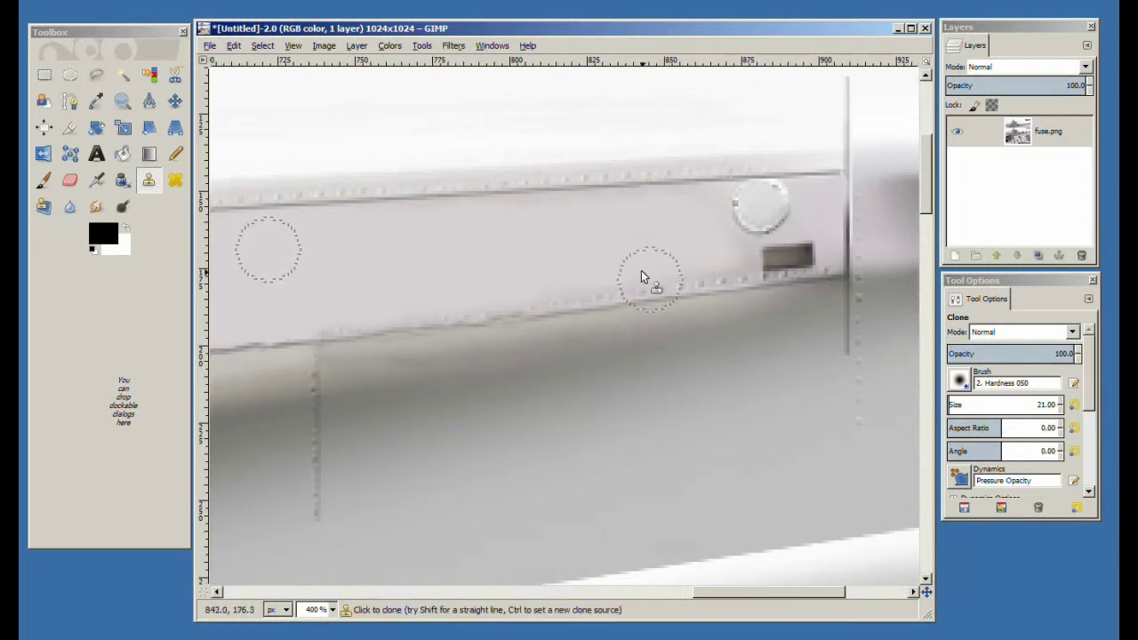
Step: Set the clone brush size to 25 and clone the rivet line leftward across the seam
left_click(1074, 402)
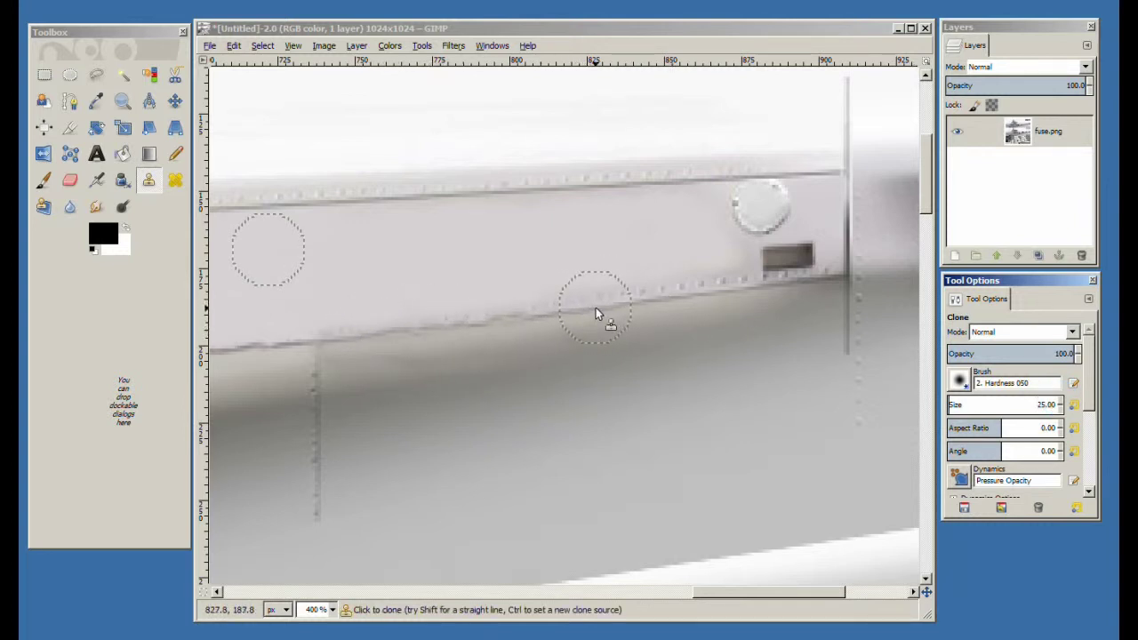
left_click(596, 312, "ctrl")
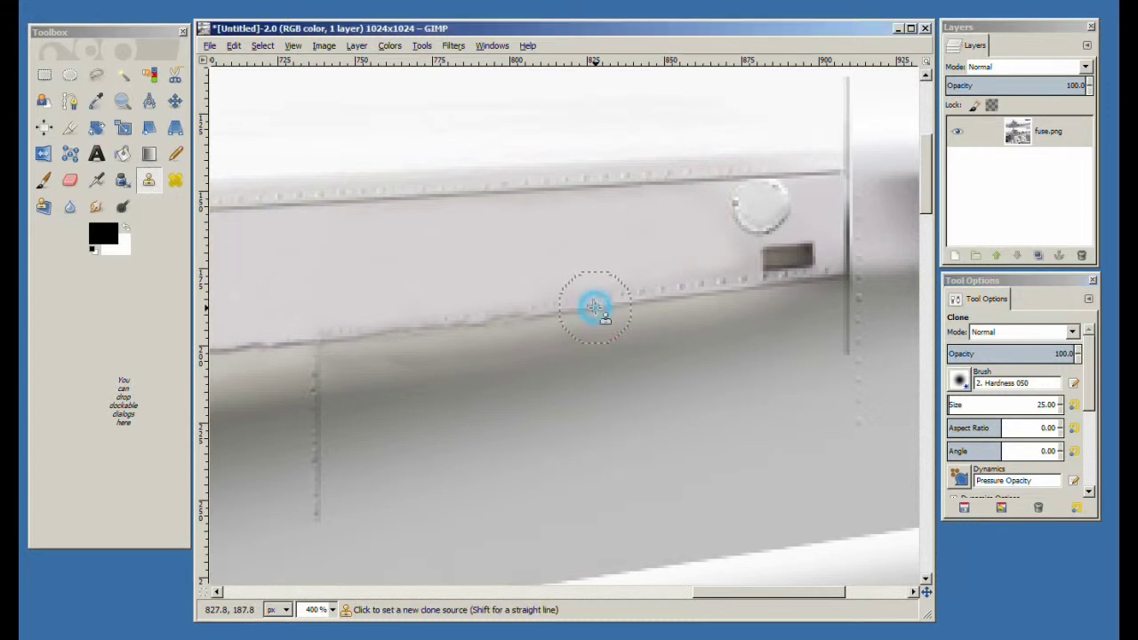
left_click(528, 322)
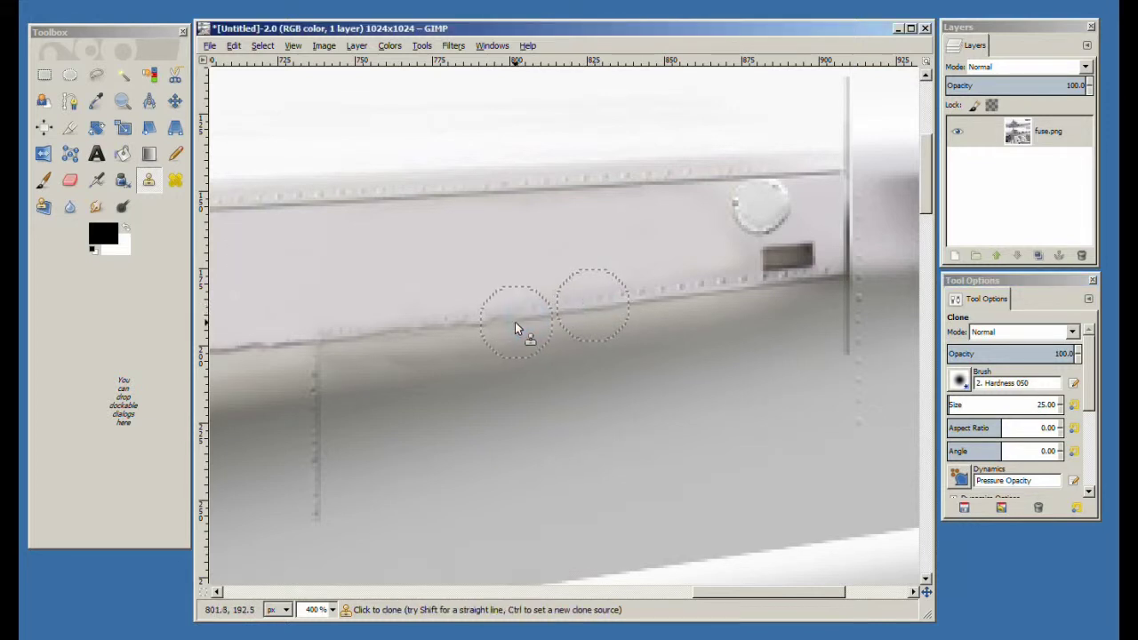
left_click(513, 322)
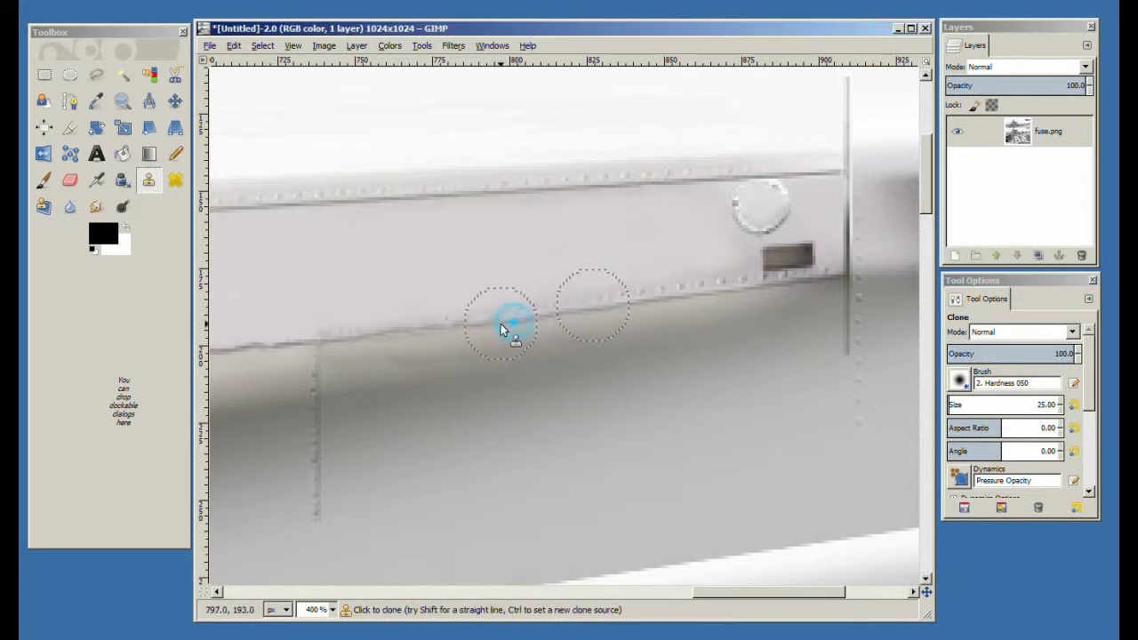
left_click(452, 327)
left_click_drag(422, 336, 338, 337)
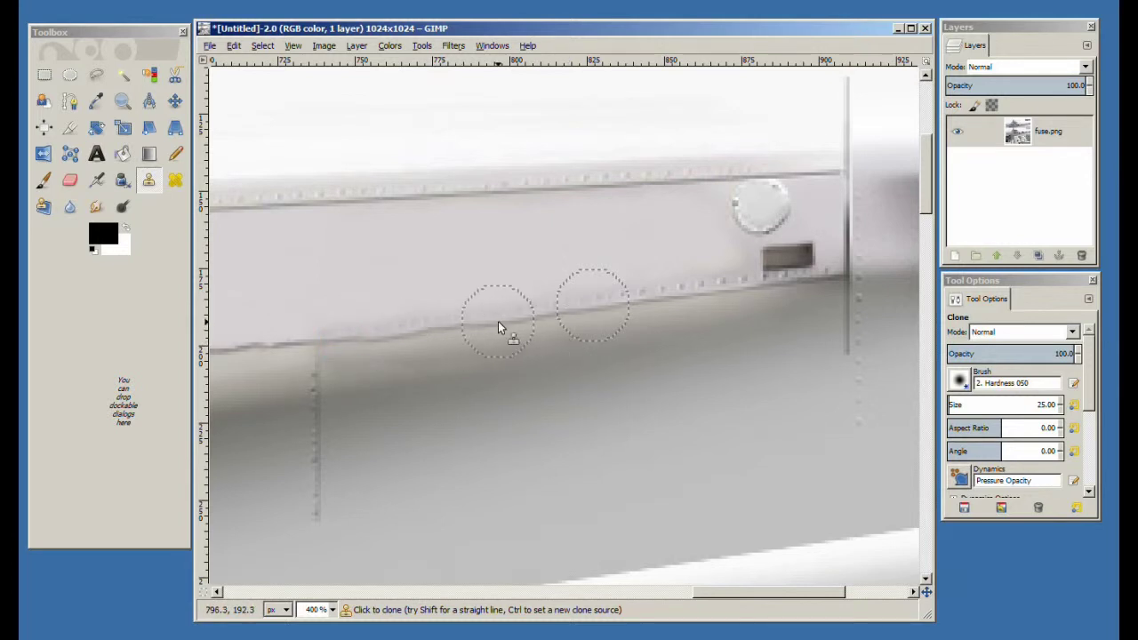
left_click(498, 321)
left_click_drag(770, 589, 691, 592)
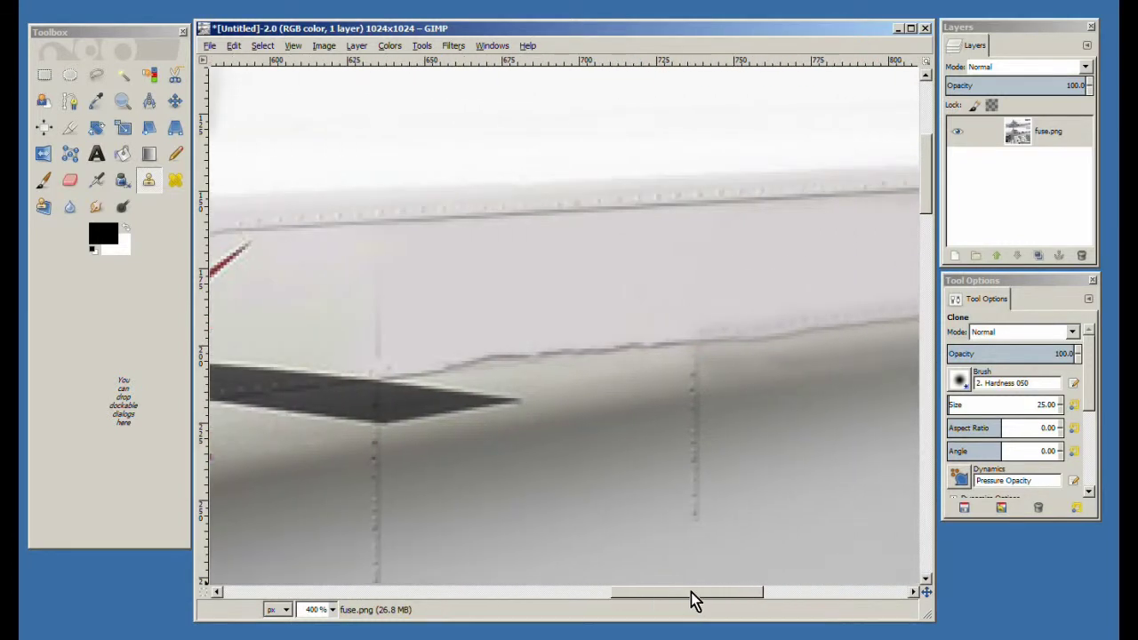
Step: Resample a straight rivet stretch and clone it along the crooked seam, extending and touching up both ways
left_click(647, 346, "ctrl")
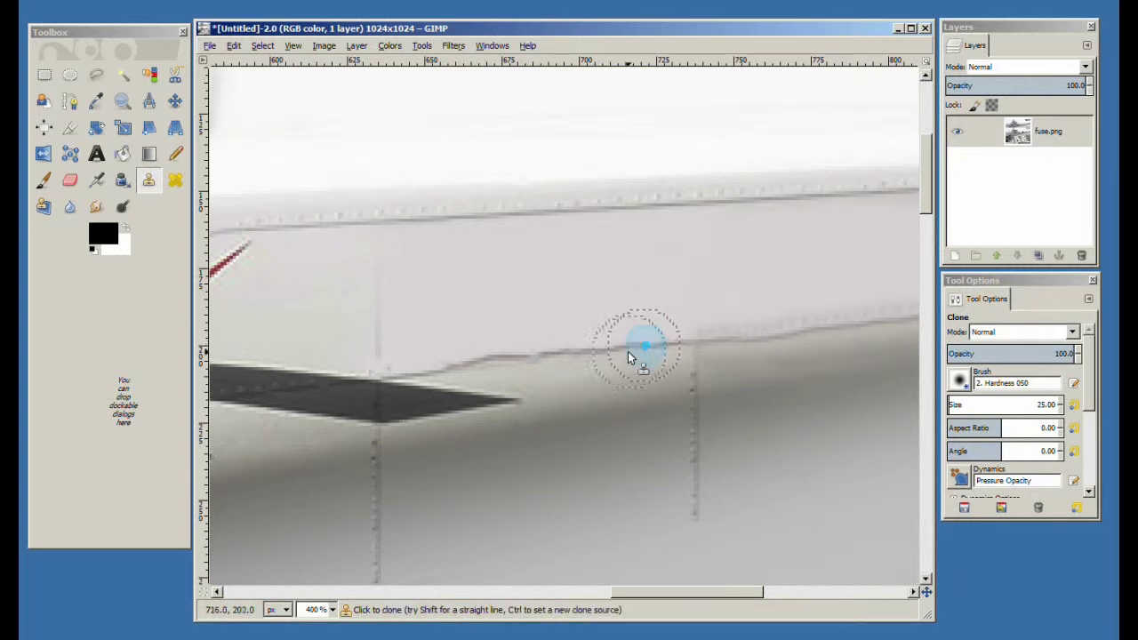
left_click(571, 356)
left_click(544, 357)
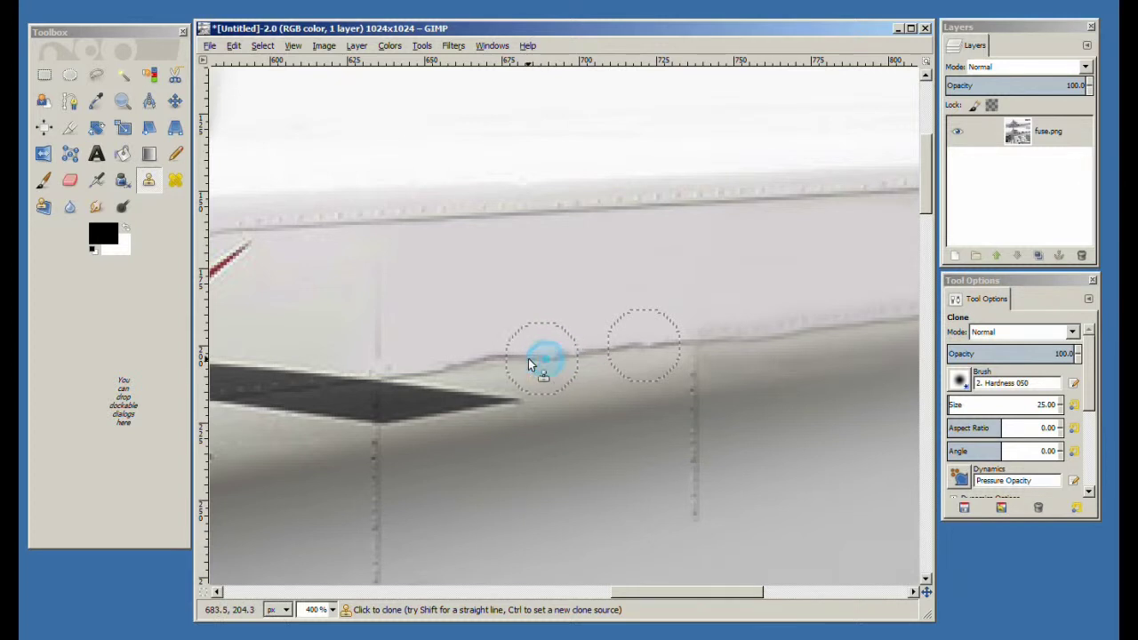
left_click(472, 368)
left_click(450, 368)
left_click(487, 360)
left_click(509, 357)
left_click(552, 359)
left_click(567, 356)
left_click(582, 354)
left_click(498, 368)
left_click(480, 366)
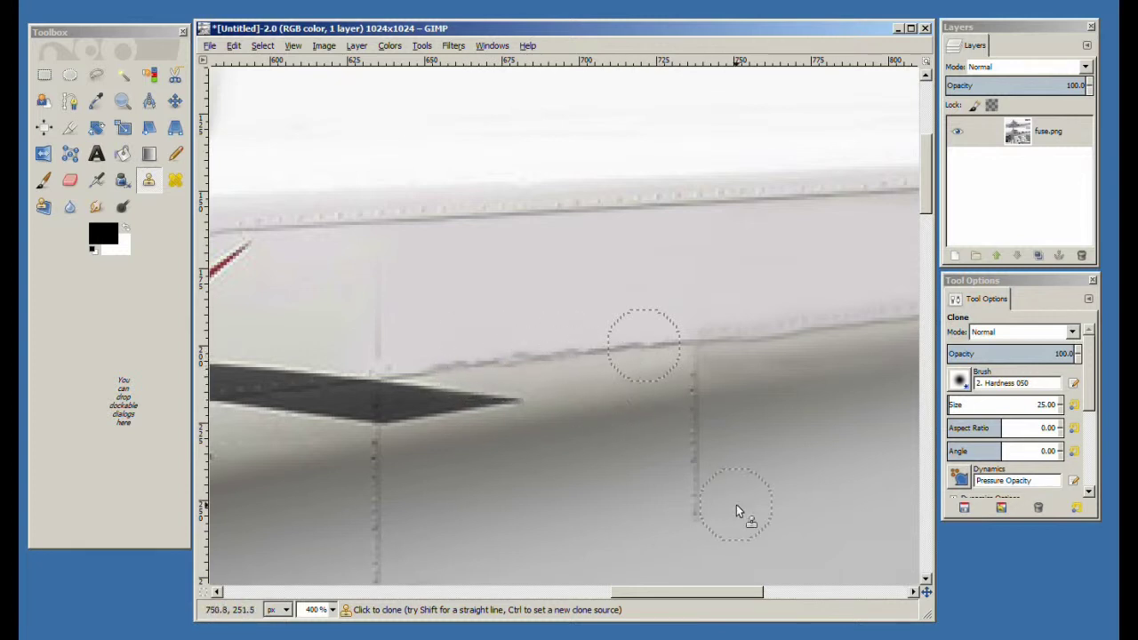